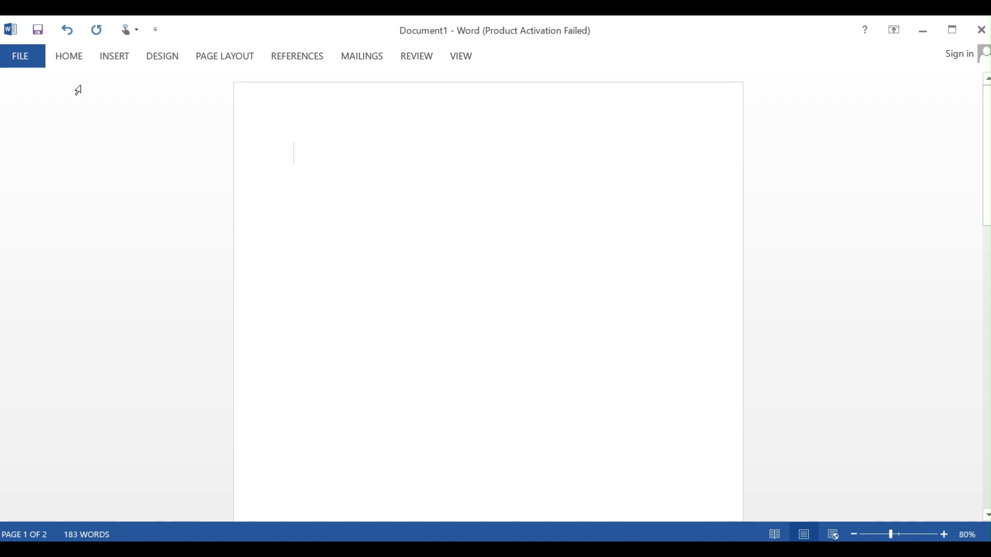
Examine the available text formatting, insertion, design, page layout, reviewing and view commands.
click(74, 61)
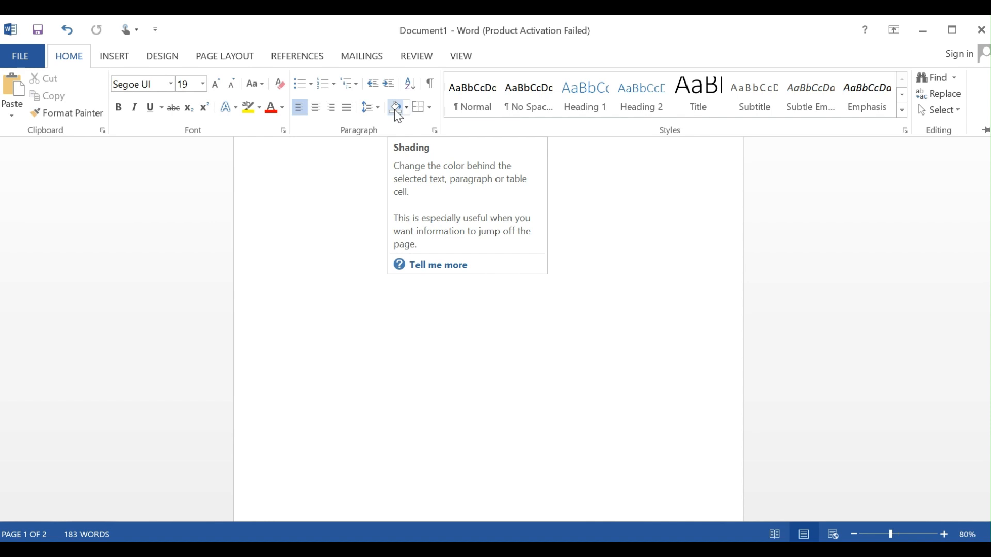
click(115, 56)
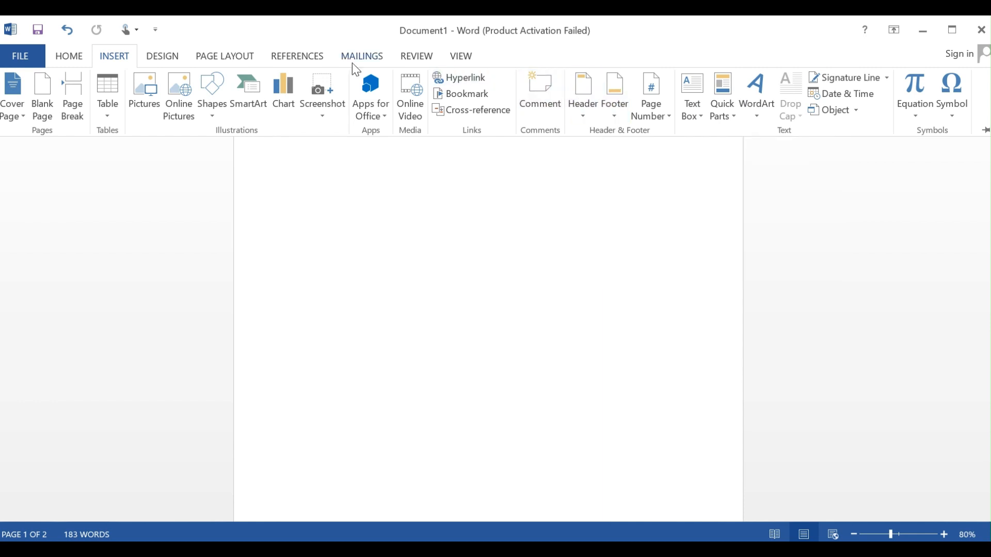
click(172, 61)
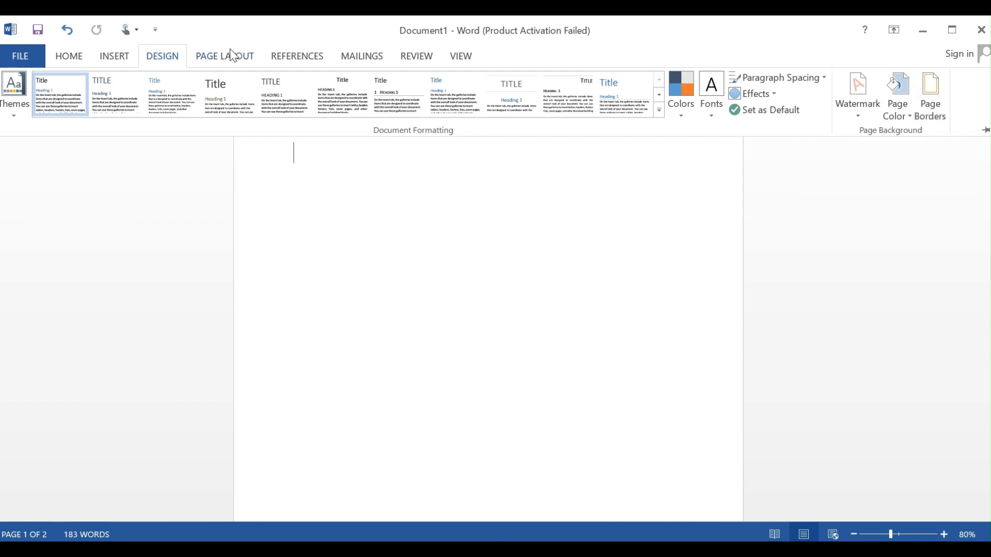
click(236, 61)
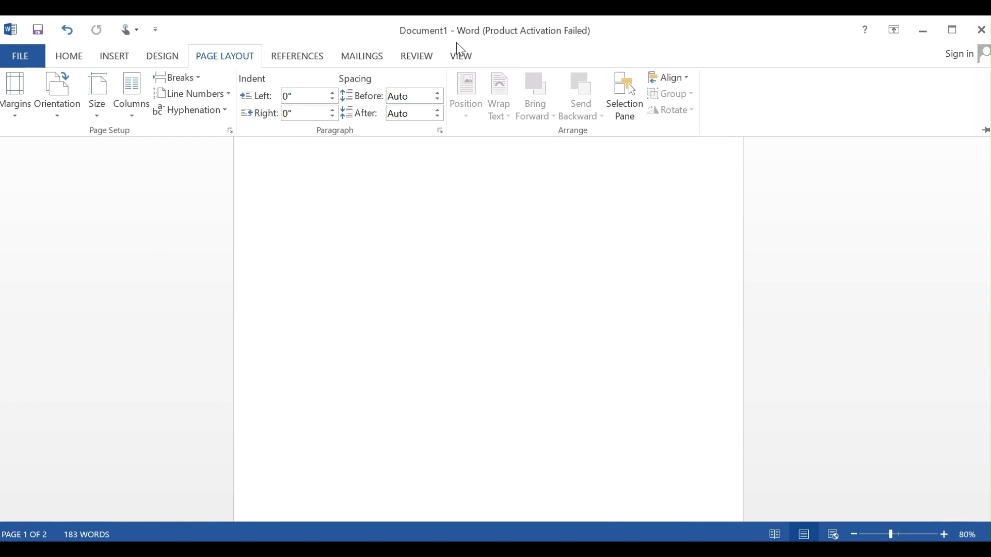
click(419, 60)
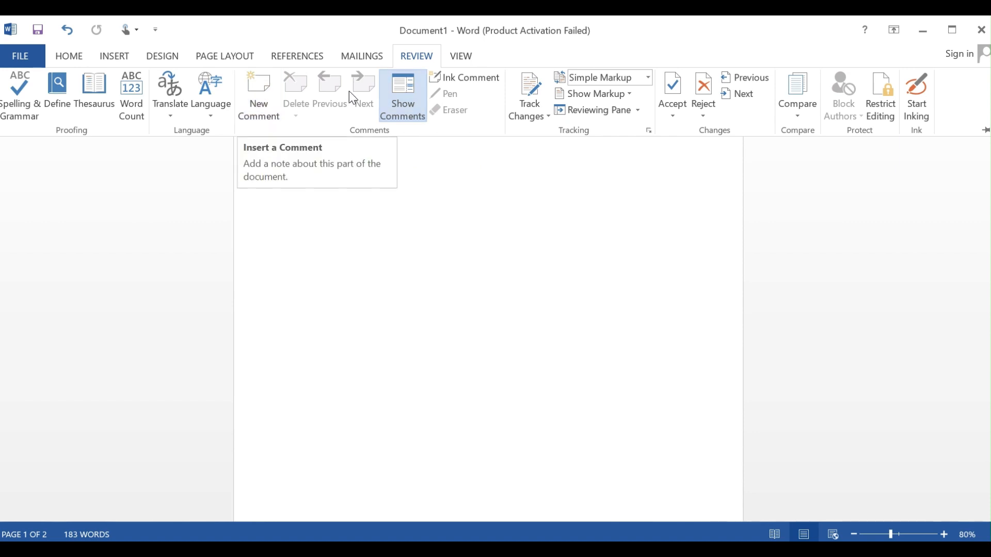
click(414, 118)
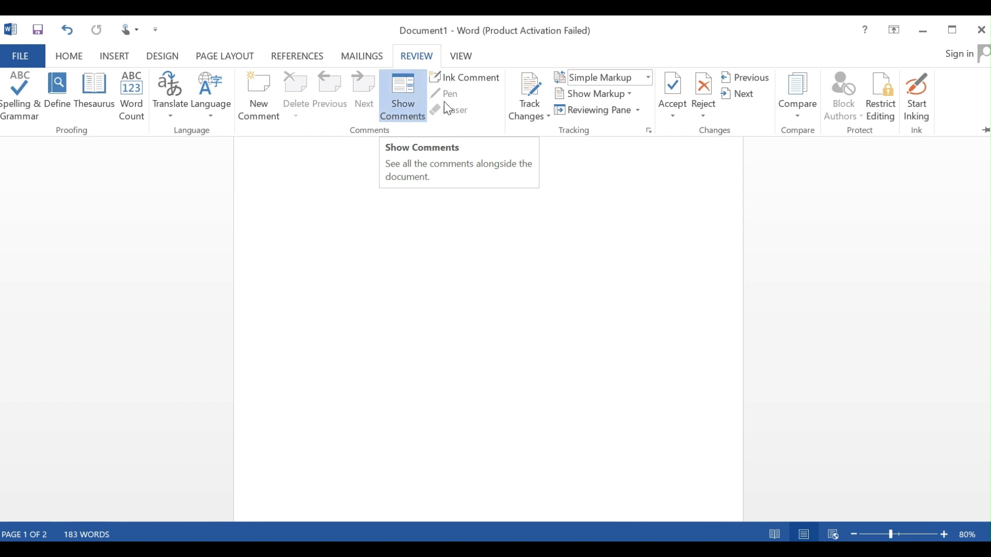
click(461, 57)
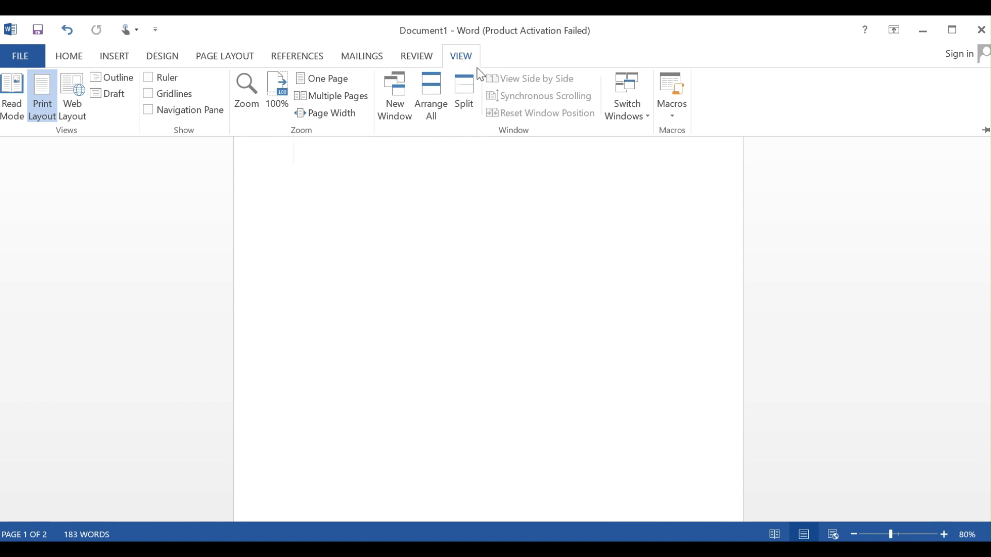
click(477, 67)
Format the words "Word 2016 is designed to help you create professional-quality documents" in Arial Black, size 24.
key(Down)
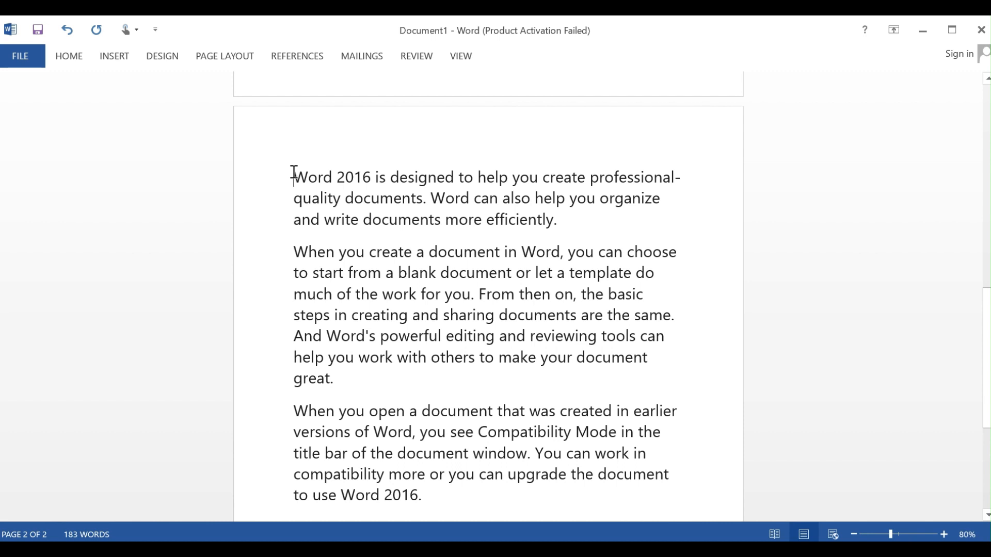
drag(293, 171, 424, 199)
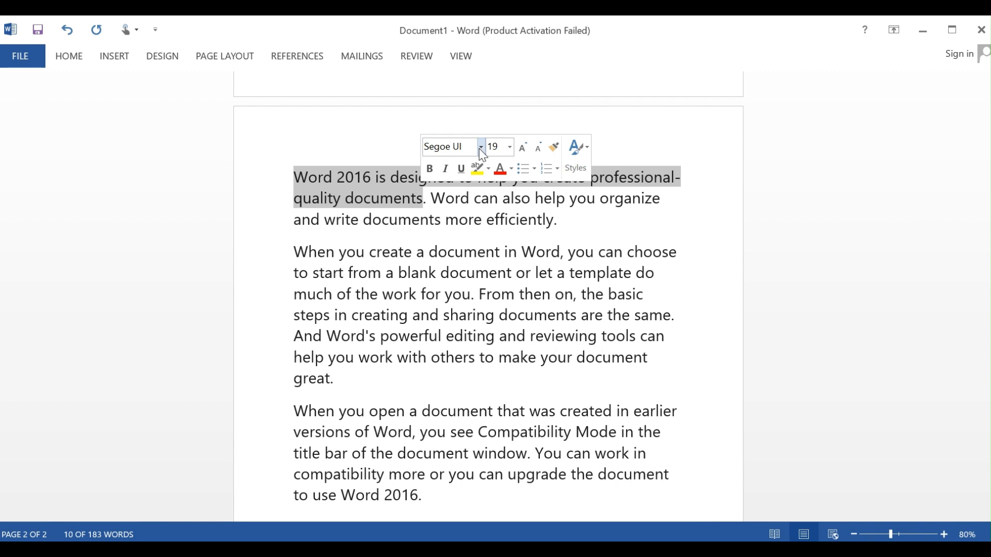
click(72, 58)
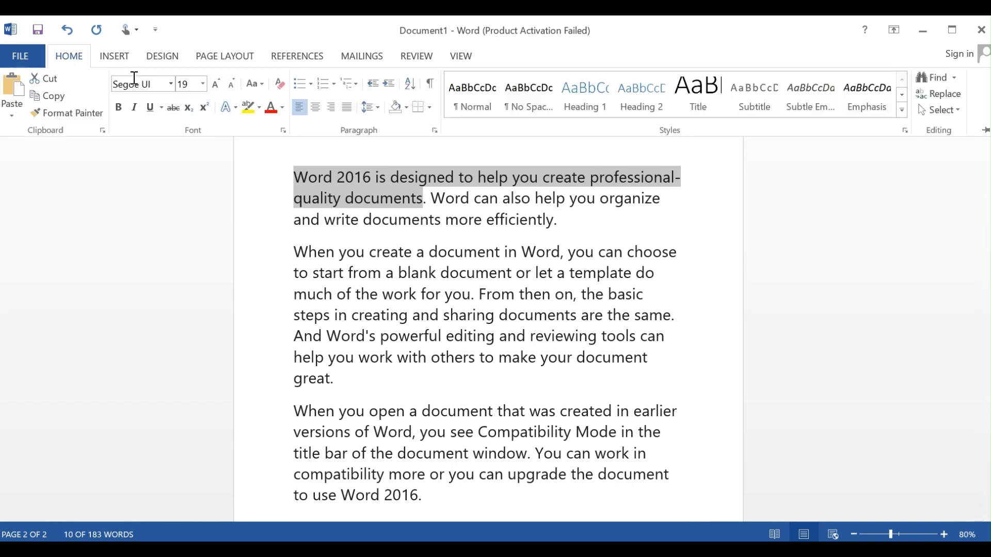
click(171, 85)
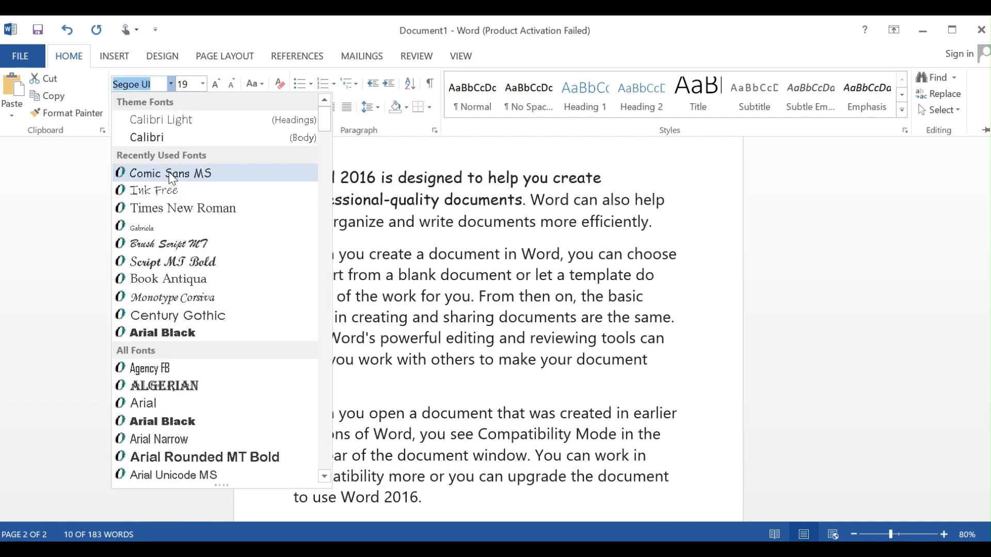
click(157, 333)
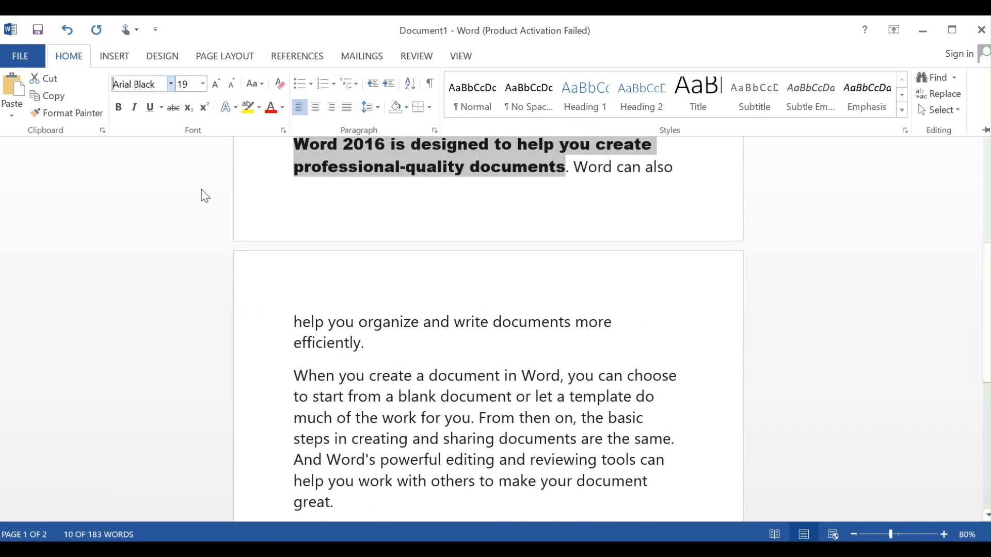
click(203, 84)
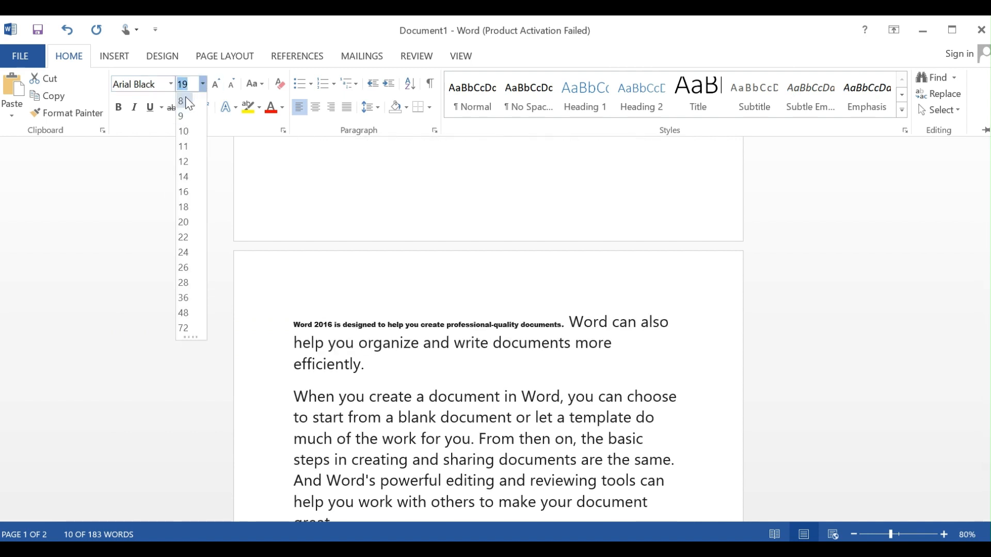
click(183, 253)
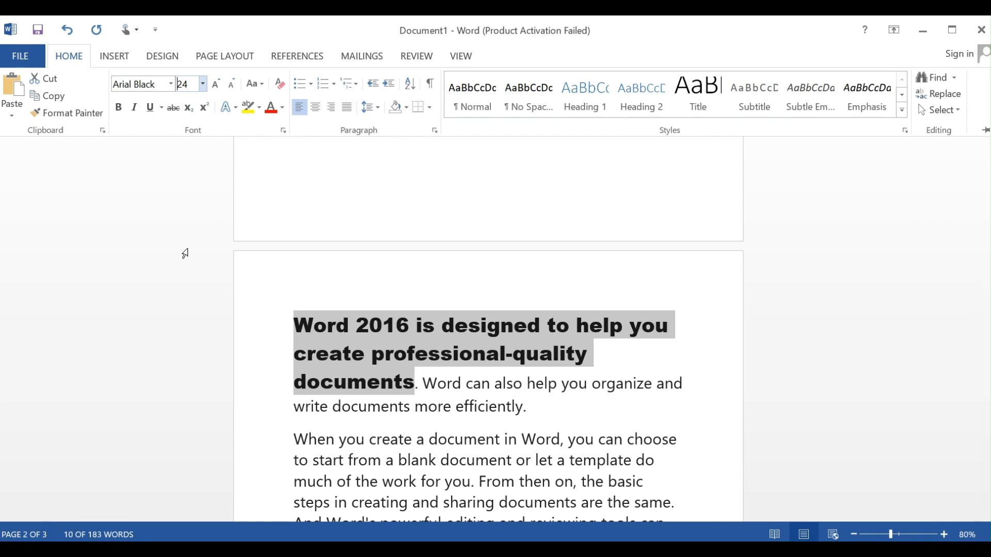
Make the second paragraph's opening sentence, from "When you create a document" to "work for you", bold, italic and underlined.
key(ctrl+F1)
key(Down)
key(Down)
key(Down)
key(Down)
key(Down)
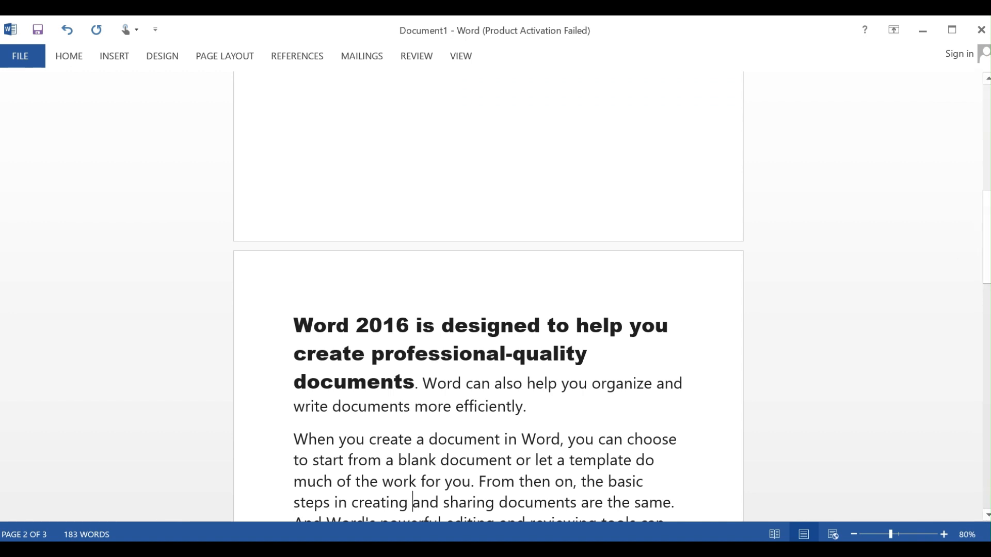
scroll(985, 333, down, 3)
scroll(985, 333, down, 2)
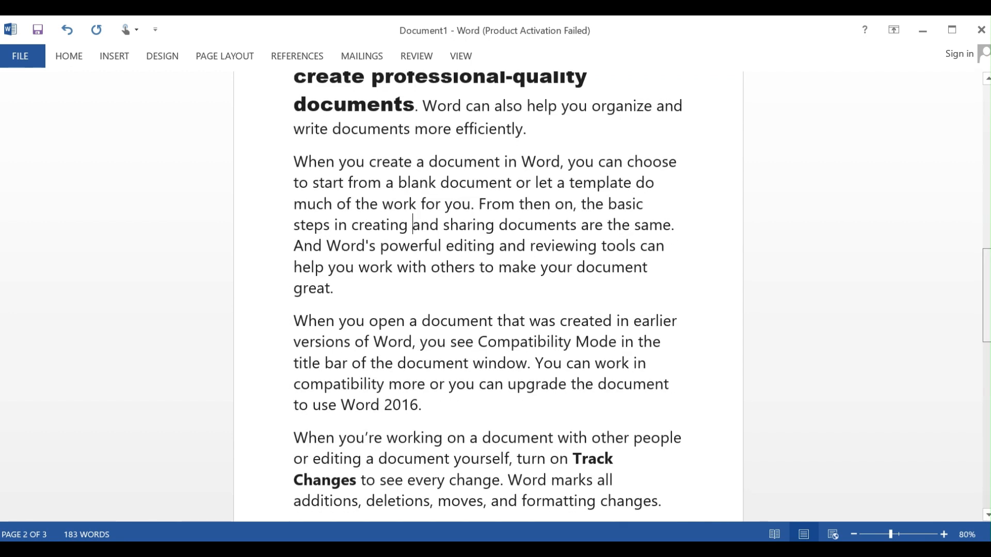
drag(297, 164, 455, 211)
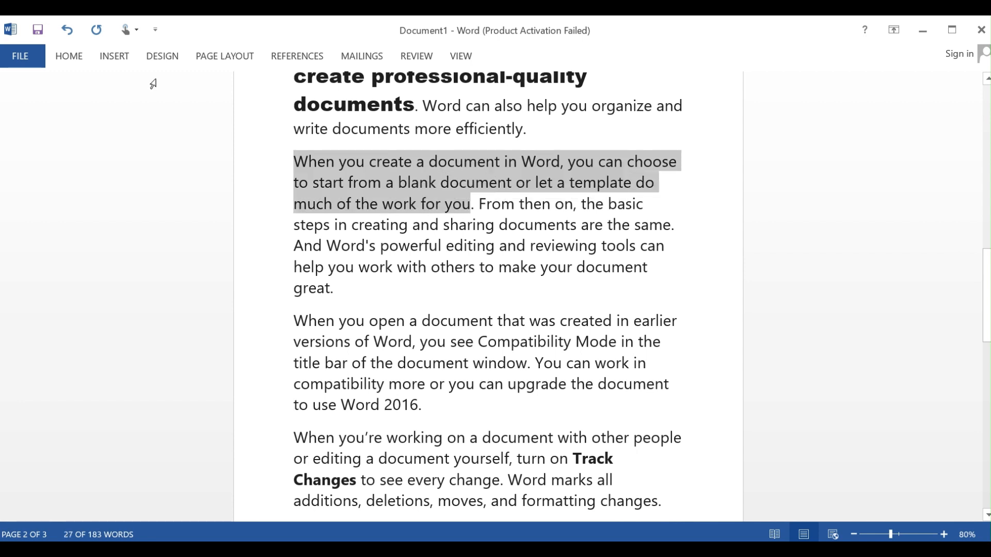
click(75, 58)
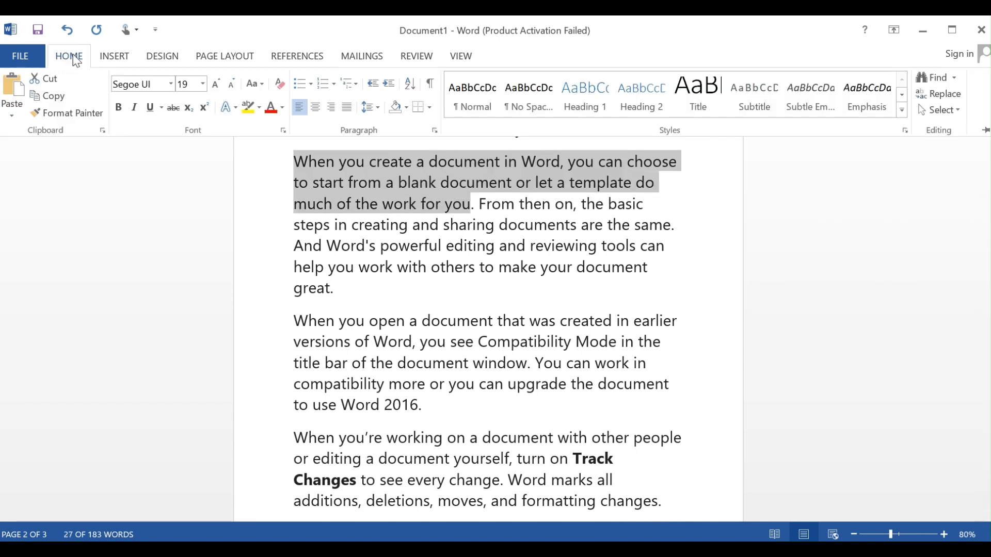
click(118, 109)
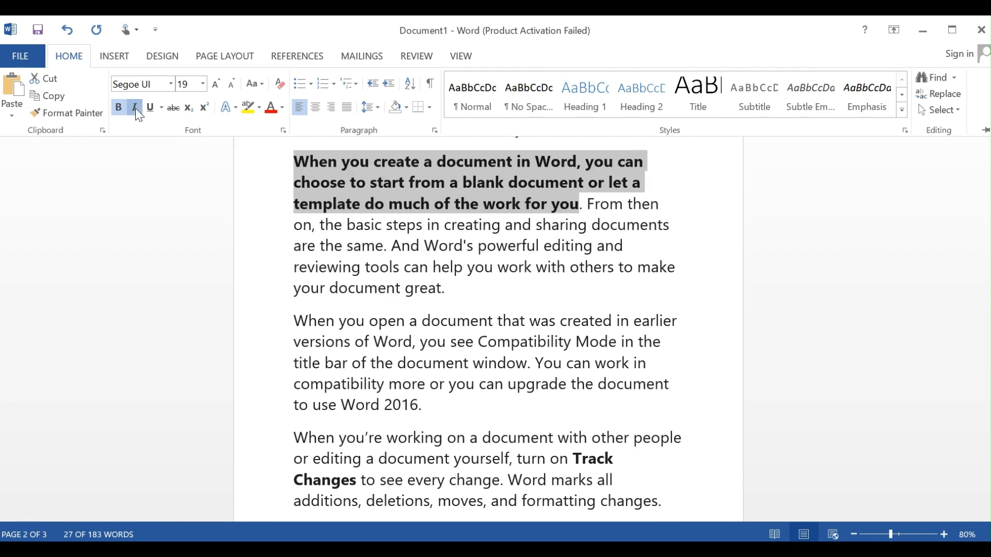
click(138, 113)
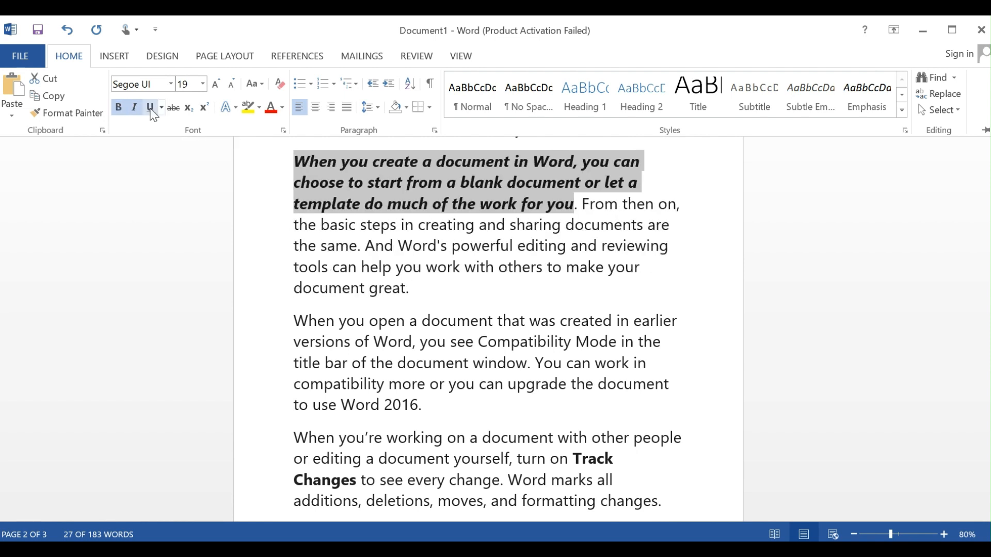
click(152, 110)
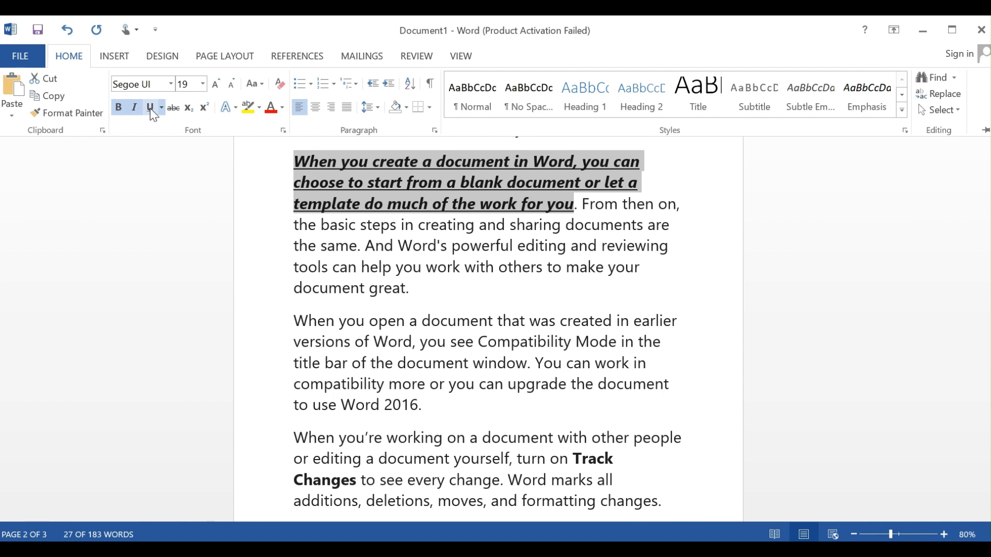
Enlarge the selected sentence's font to size 26 and reduce it back to size 22.
click(216, 85)
click(215, 86)
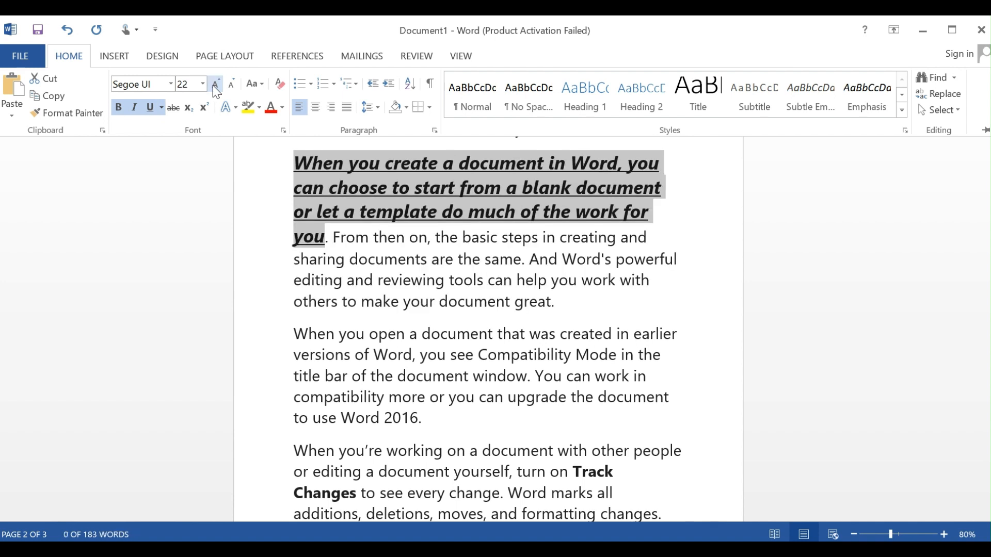
click(215, 86)
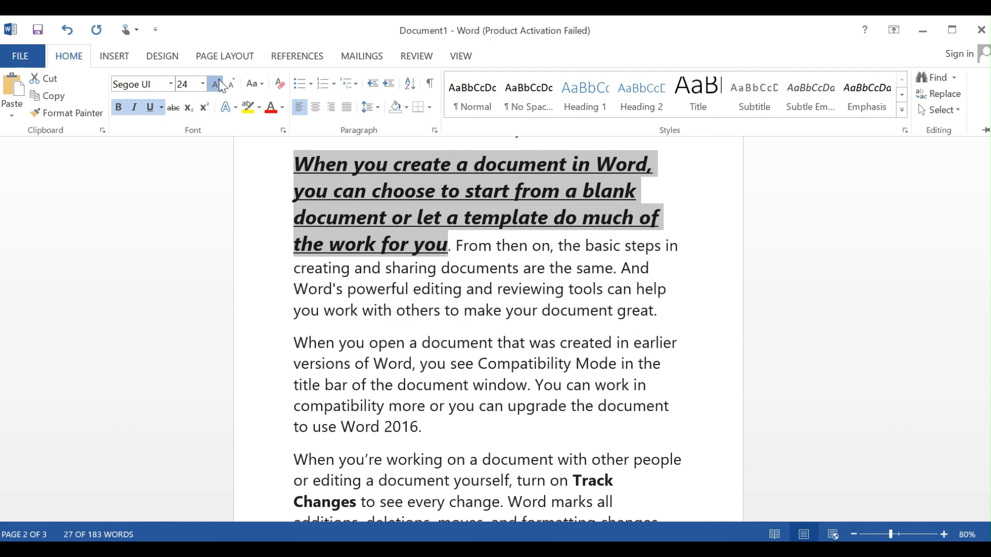
click(221, 86)
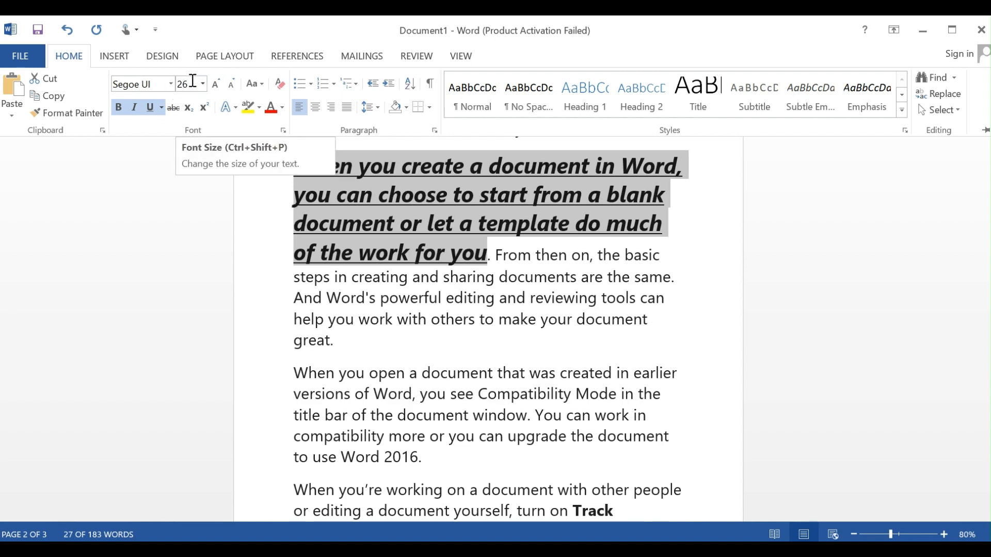
click(234, 84)
click(235, 84)
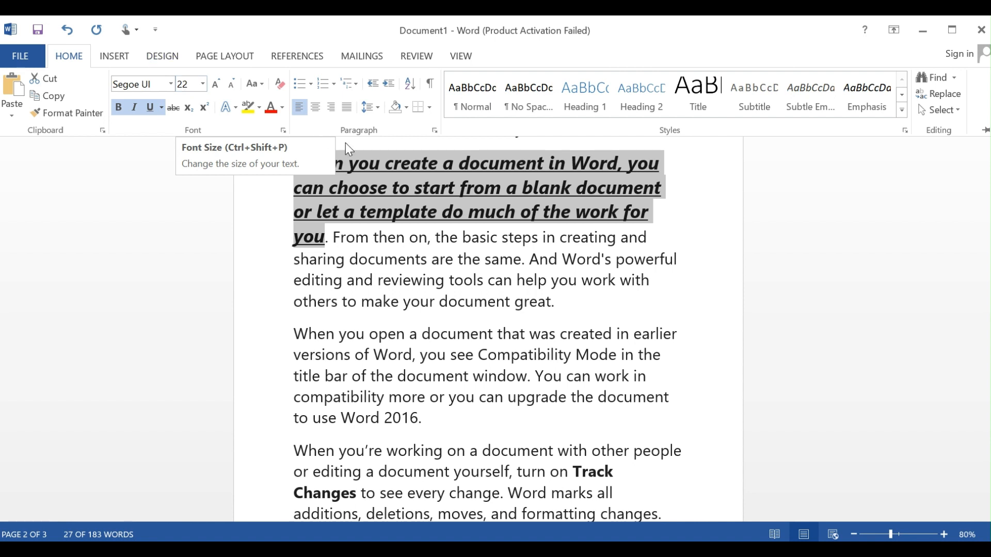
Try center and right alignment on the paragraph with the underlined sentence, and finish by justifying it.
click(315, 108)
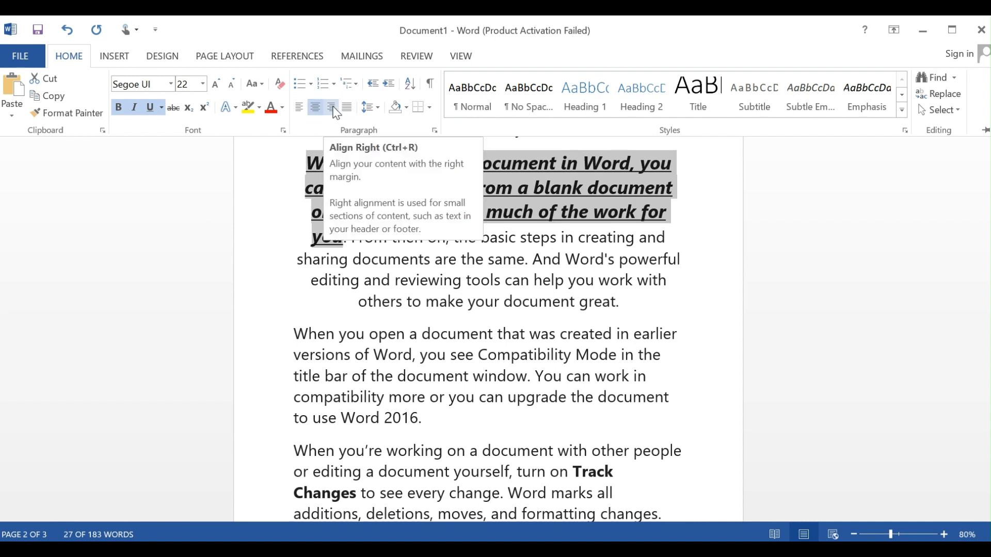
click(332, 108)
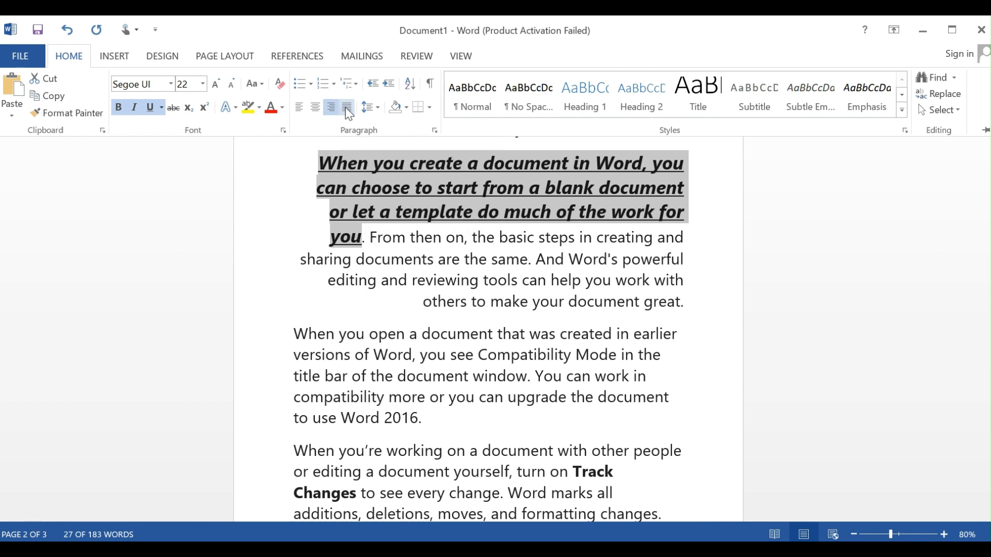
click(346, 109)
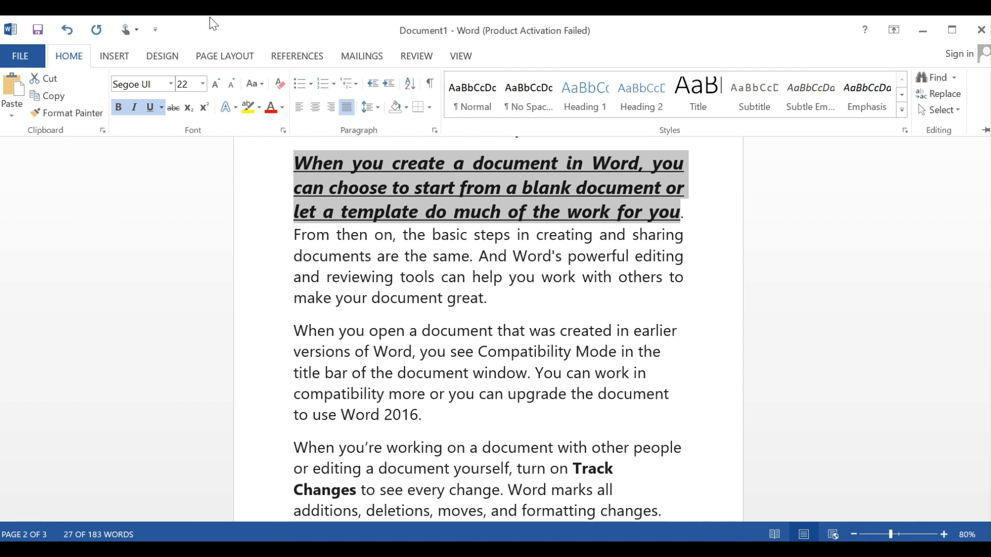
Try converting the selected underlined sentence to WordArt in the gold outlined style, and undo the conversion.
click(120, 59)
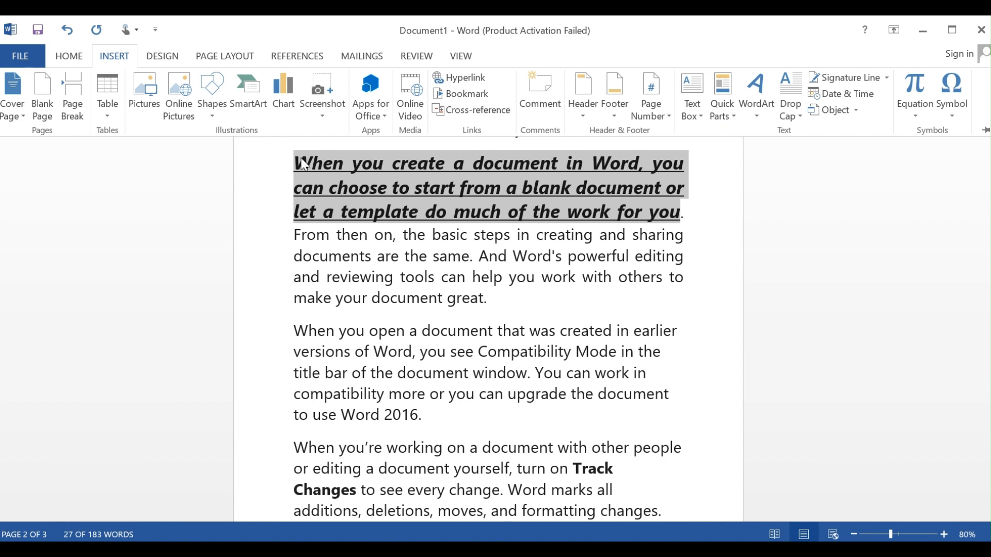
key(ctrl+F1)
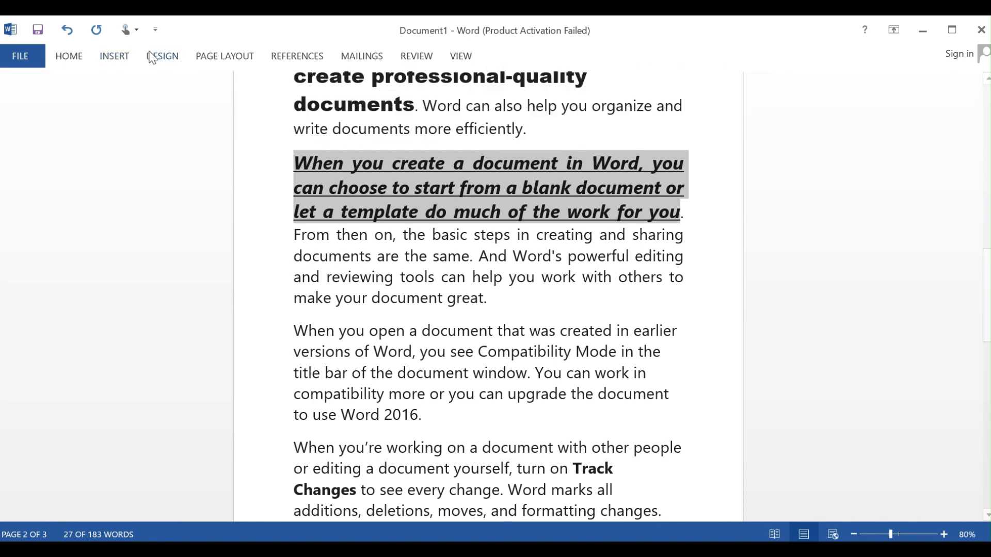
click(122, 58)
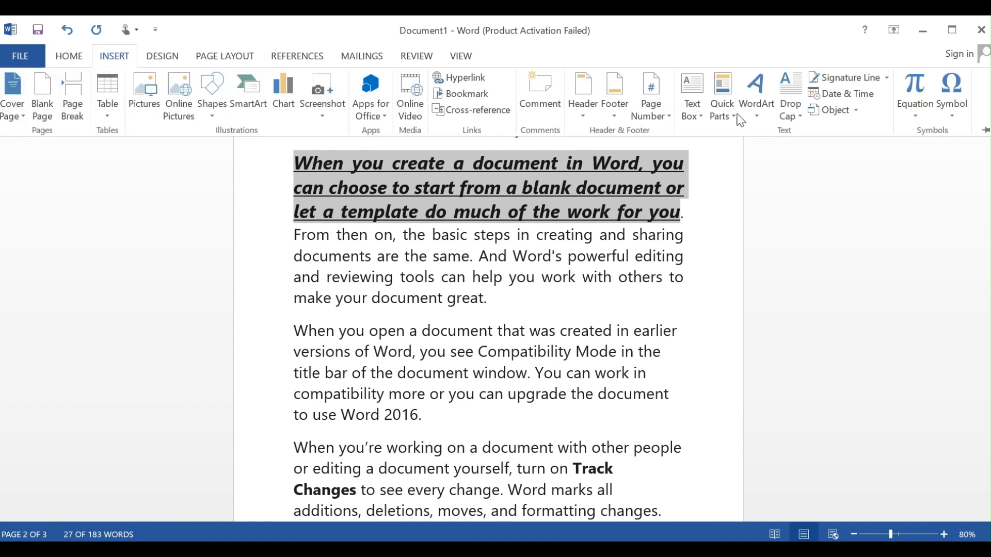
click(759, 100)
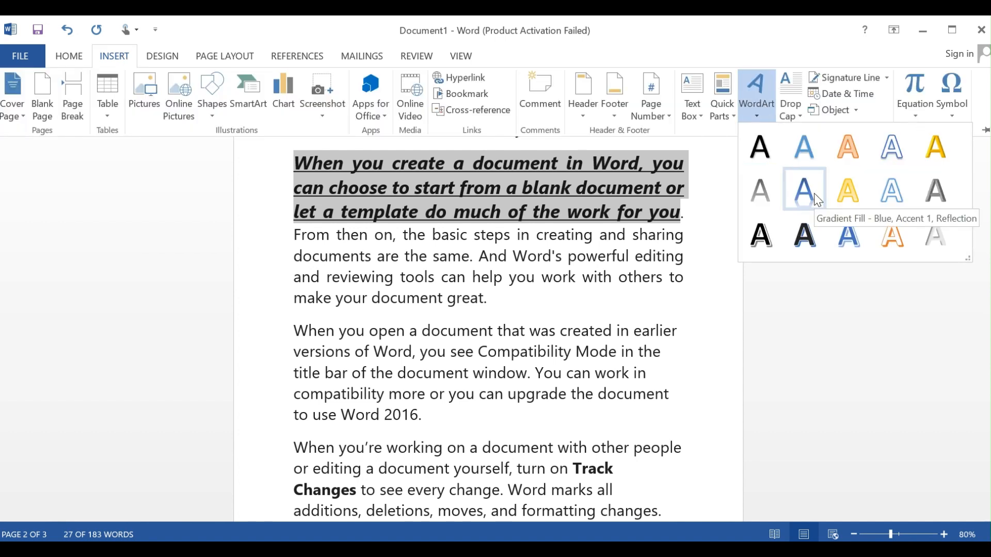
click(844, 187)
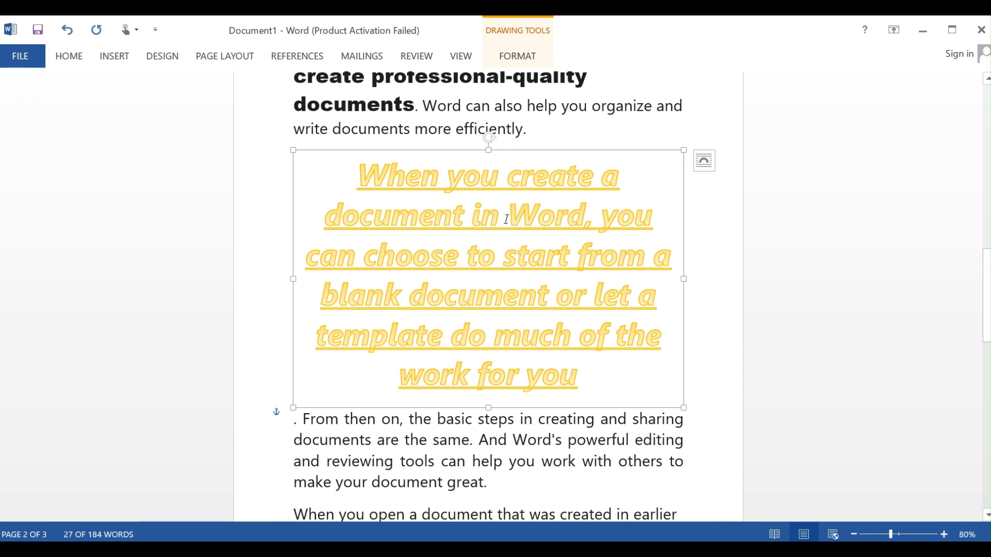
key(ctrl+z)
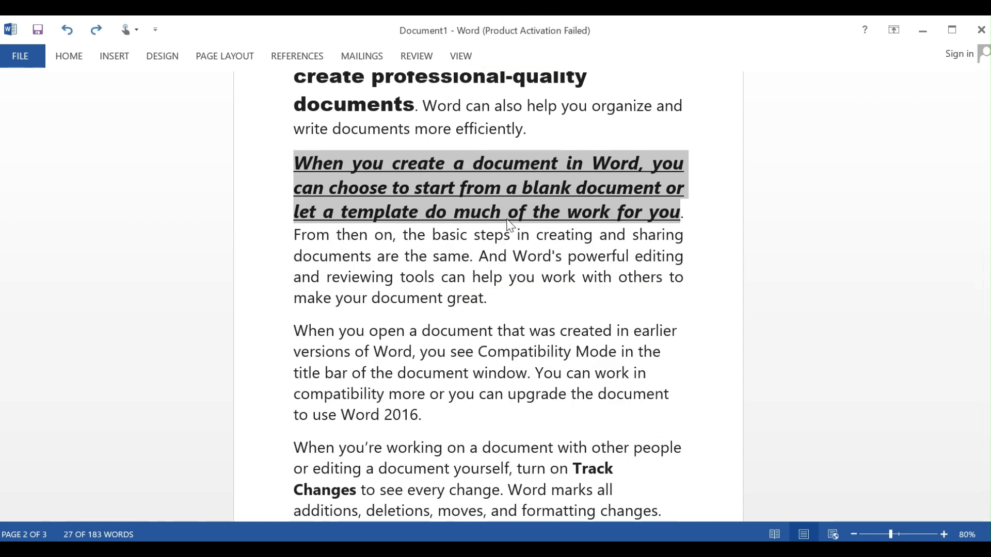
Add the word "hope" at the very beginning of the document and convert it to WordArt in the dark gray beveled style.
key(ctrl+Home)
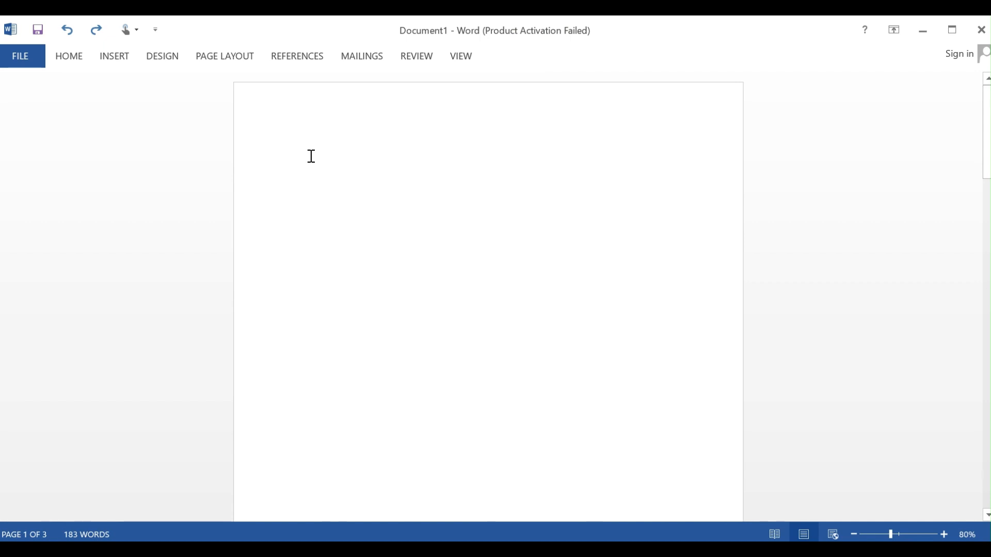
text(hope)
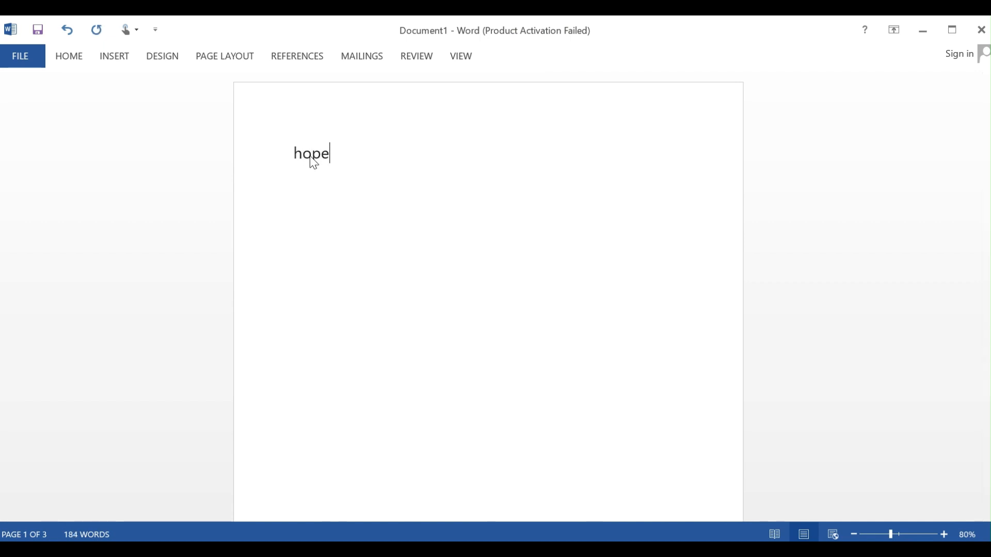
click(277, 166)
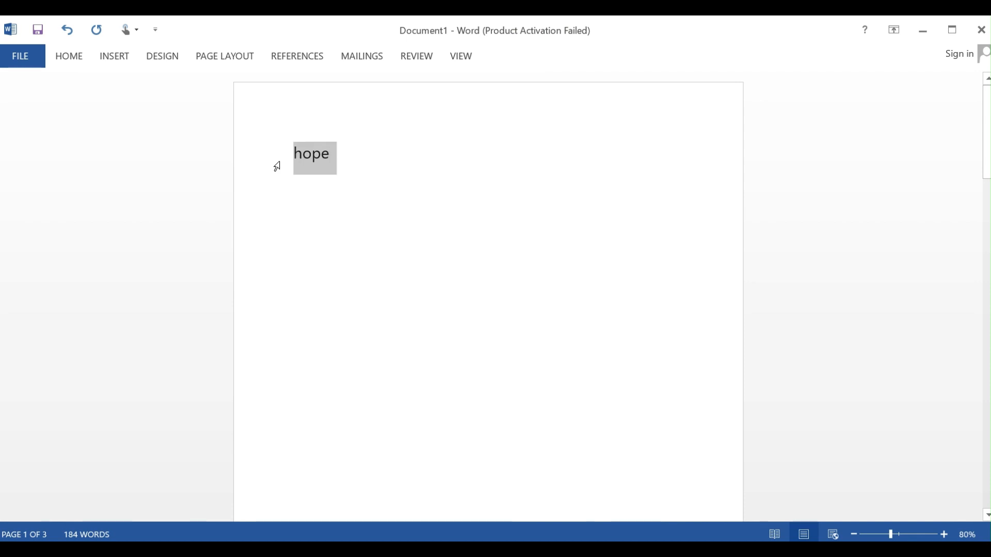
click(124, 64)
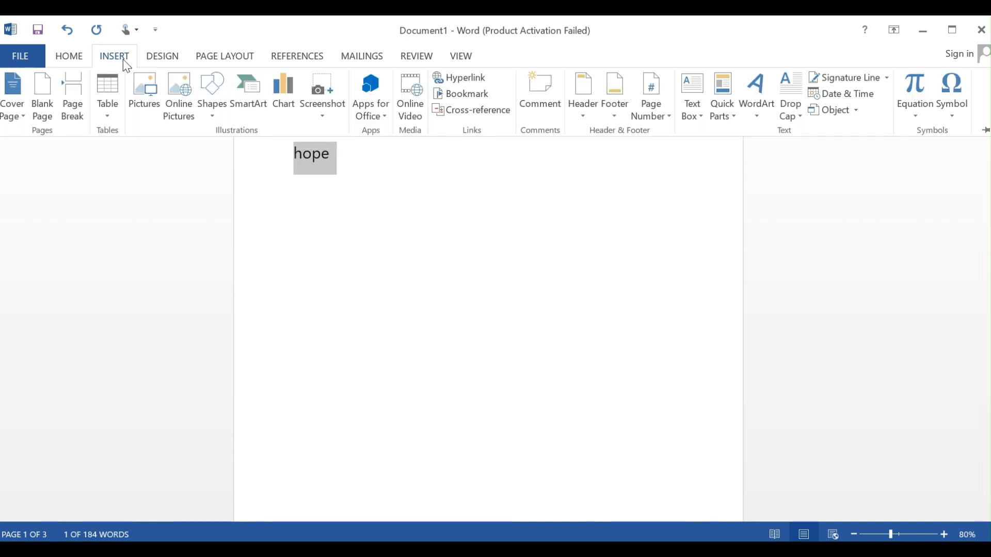
click(761, 118)
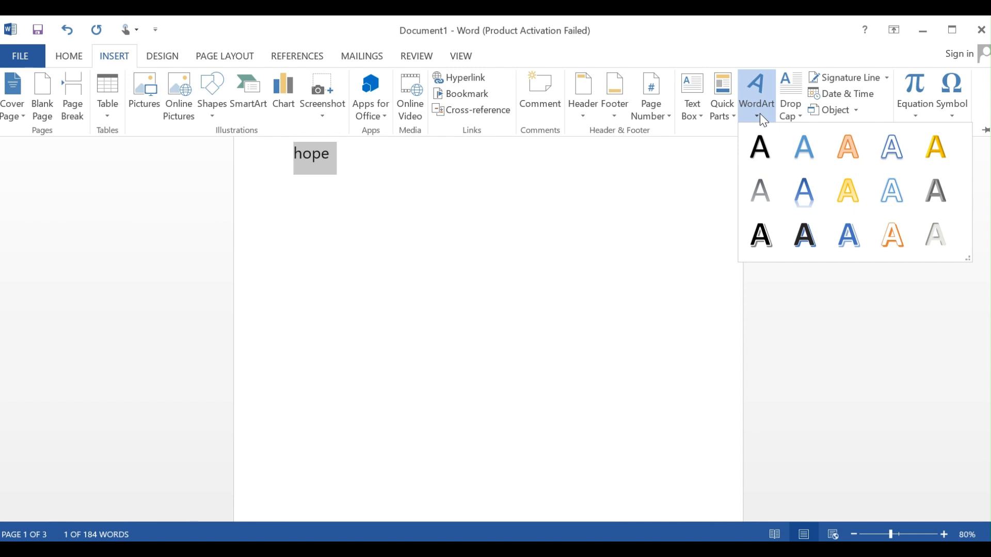
click(943, 182)
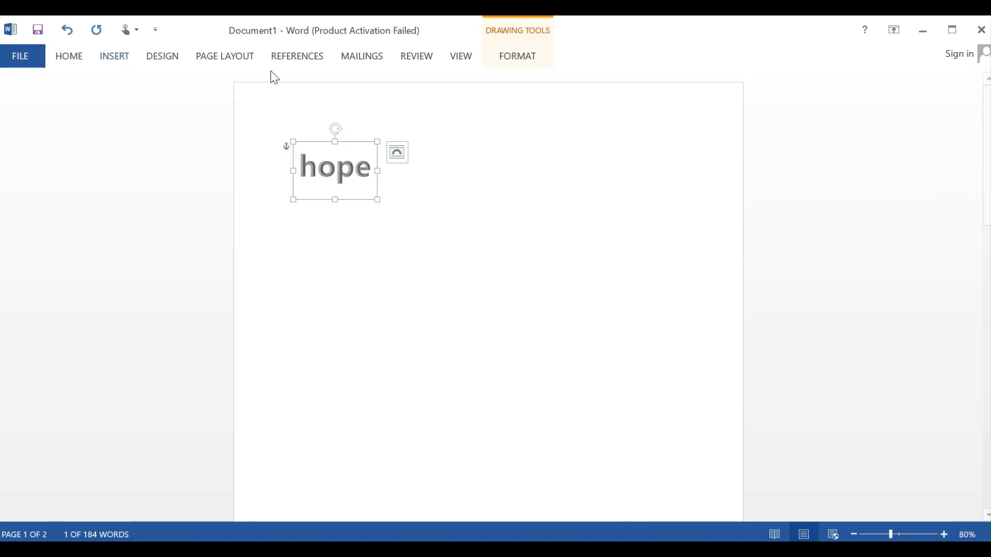
Apply the blue WordArt style with a reflection to the "hope" WordArt and deselect it.
click(106, 56)
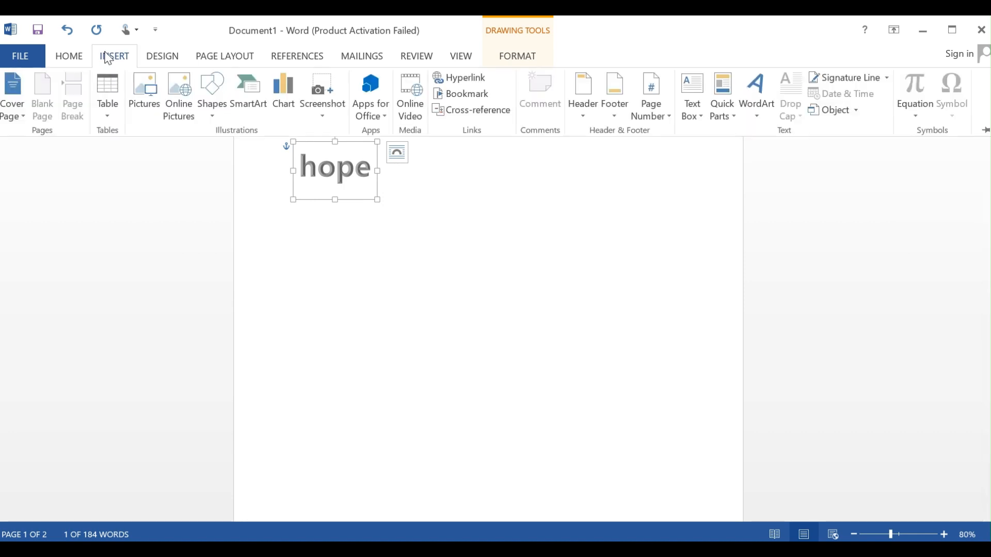
click(759, 92)
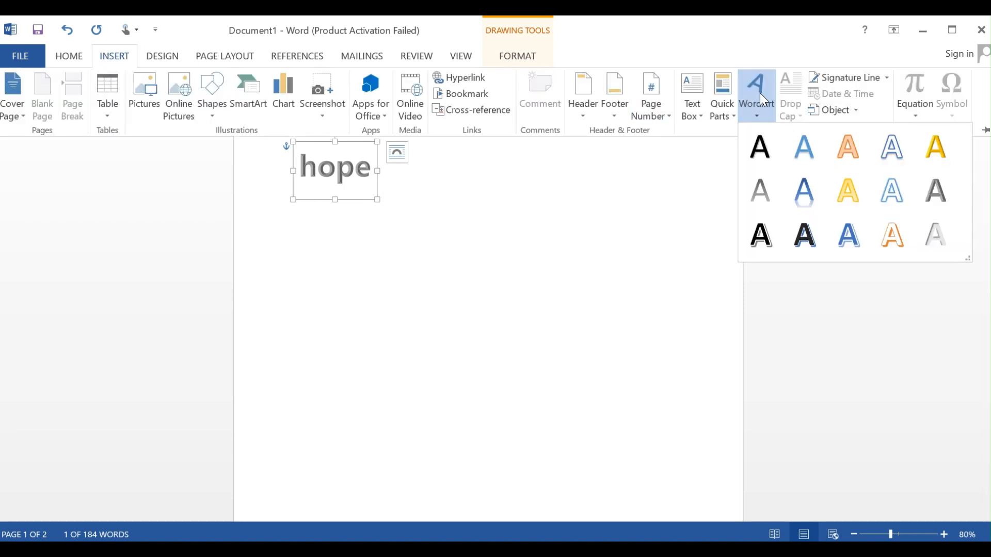
click(808, 190)
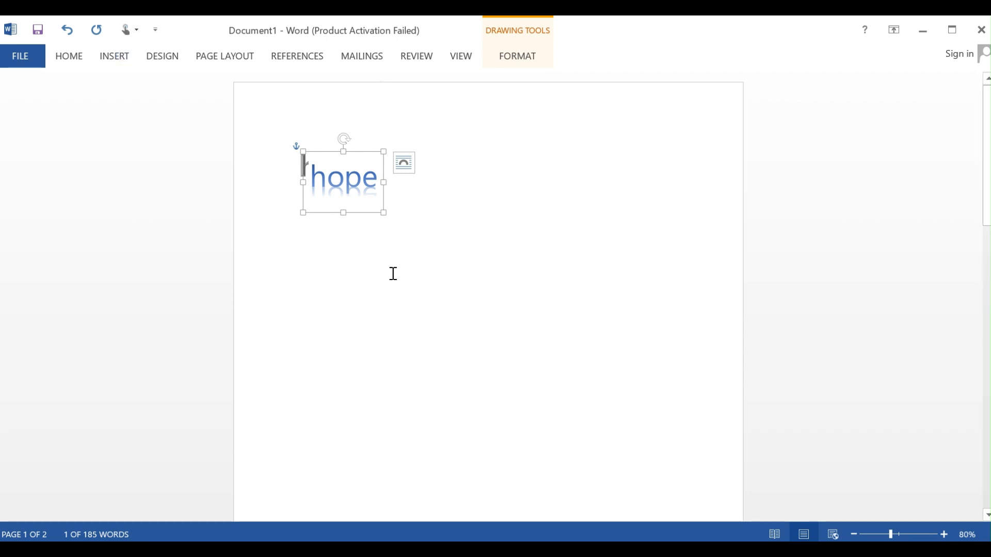
click(441, 274)
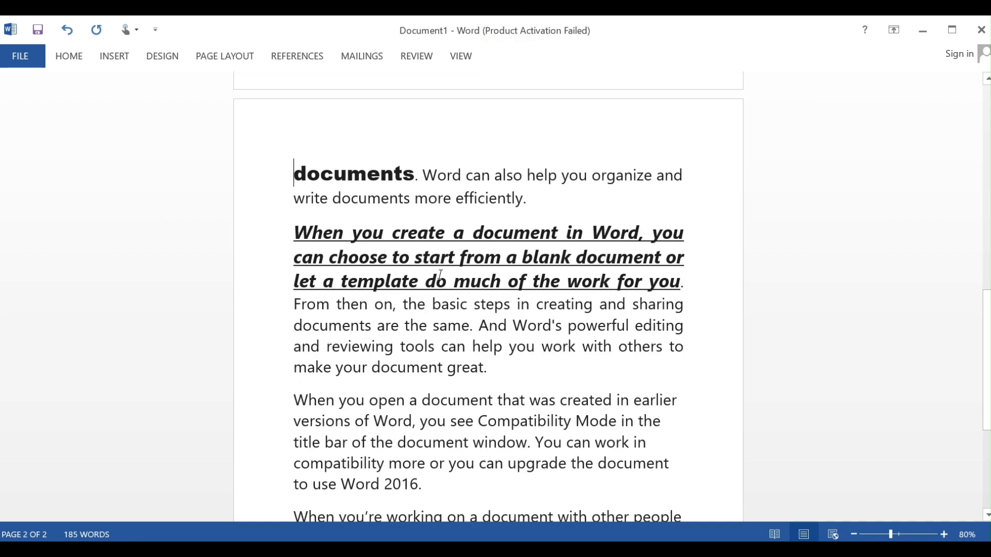
Examine the built-in equations and the common symbols available for insertion.
click(106, 61)
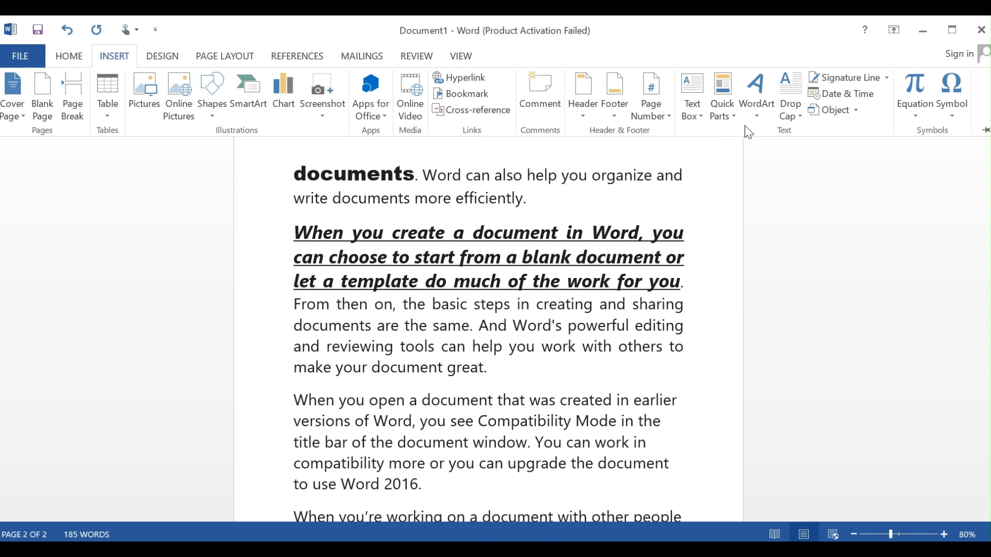
click(918, 110)
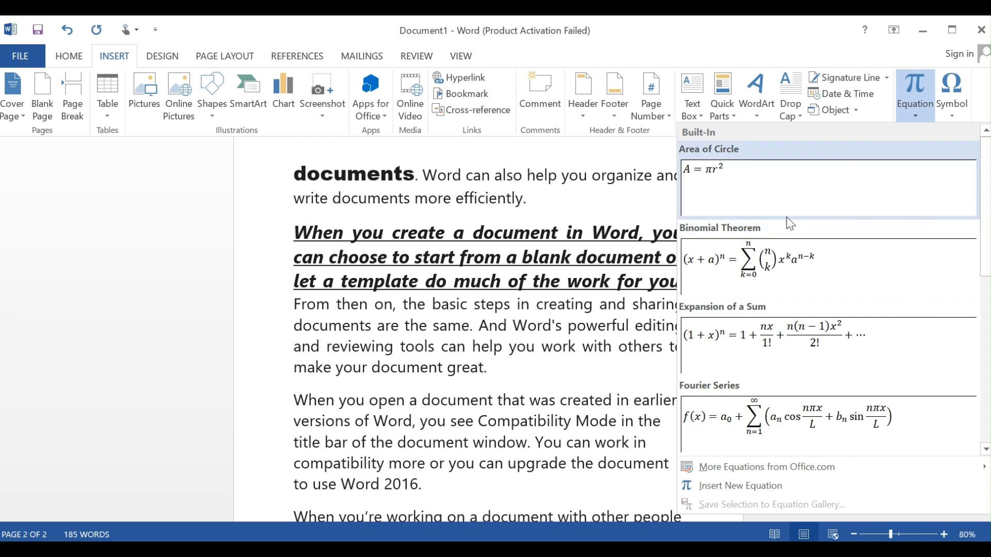
click(954, 114)
click(953, 112)
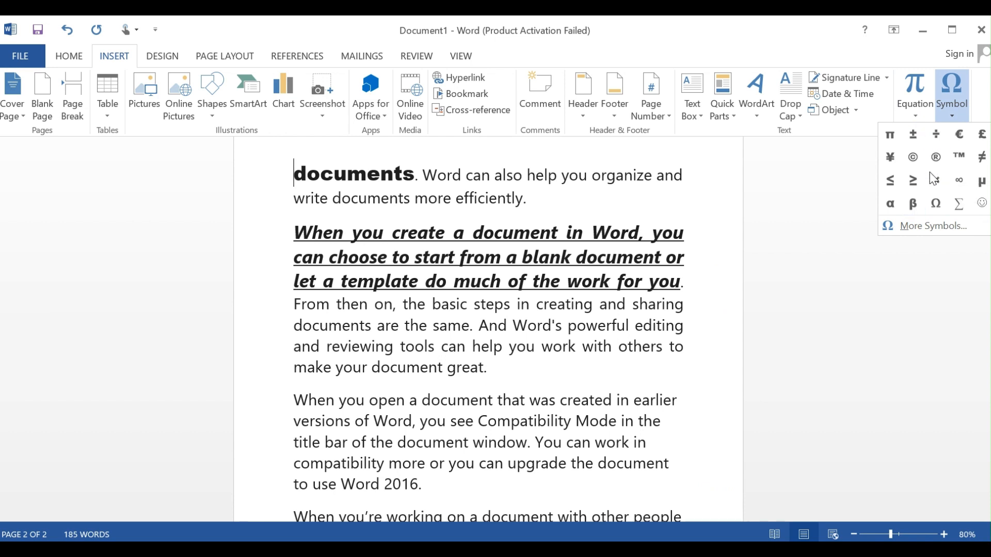
click(356, 377)
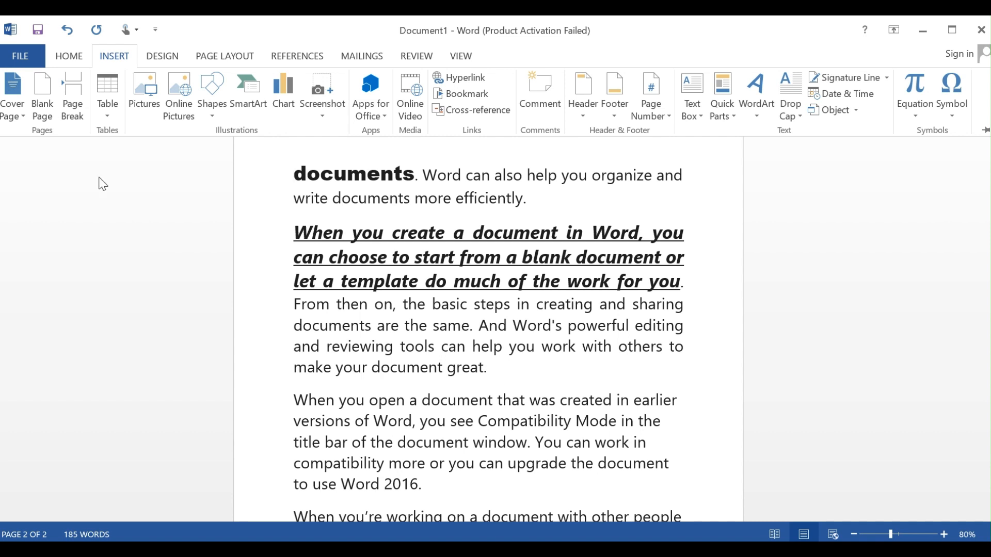
Examine the document's theme color sets, selecting the second paragraph's text from "are the same" to "can help" before viewing them again.
click(166, 57)
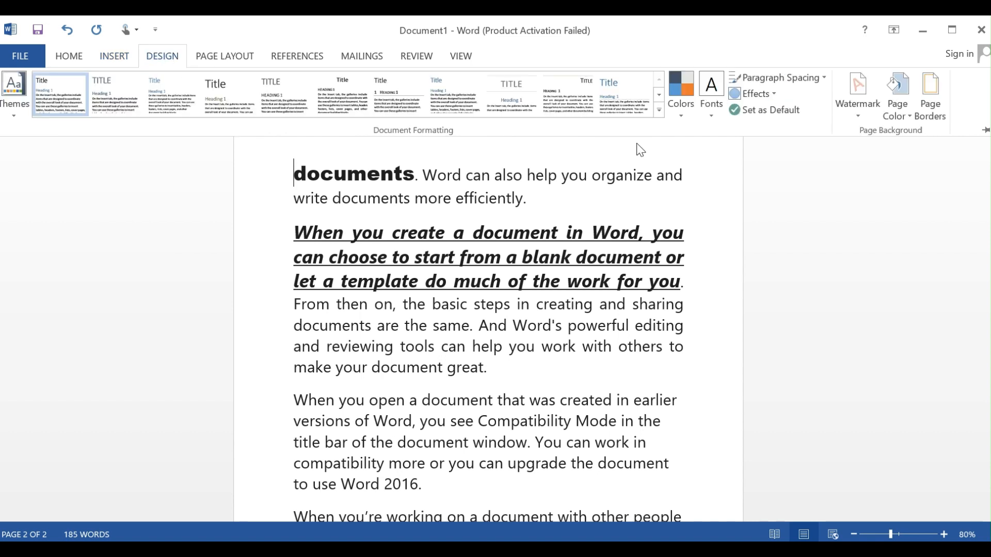
click(690, 117)
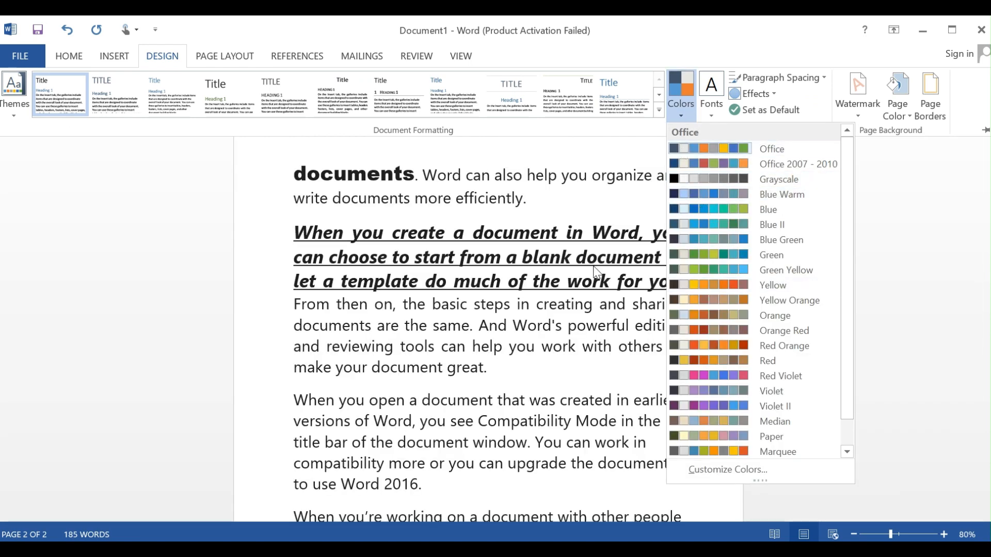
click(283, 324)
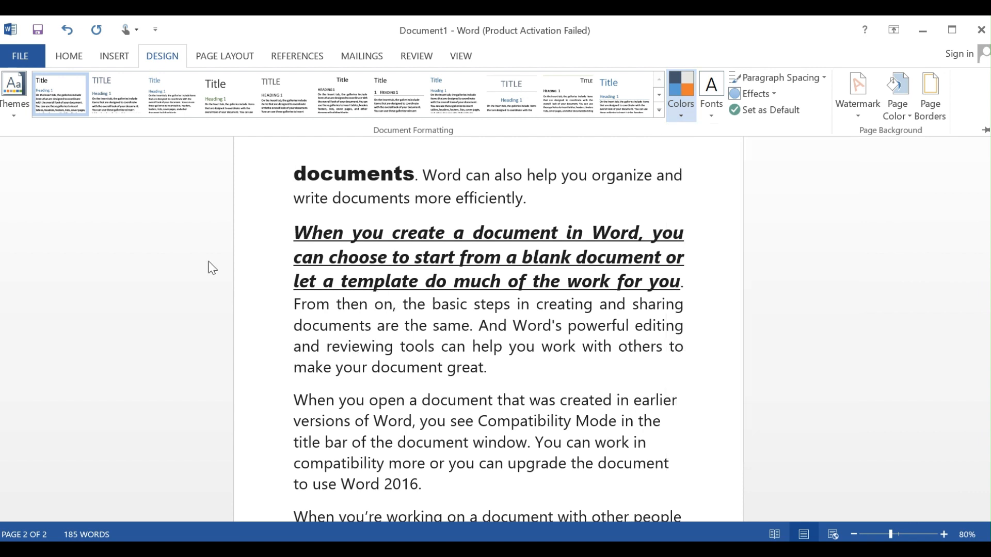
click(303, 321)
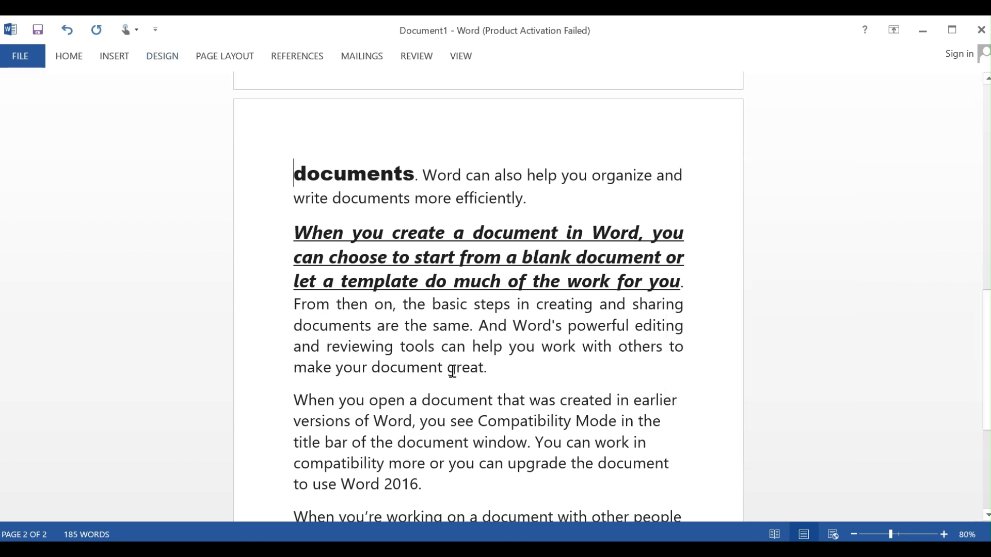
drag(398, 325, 498, 350)
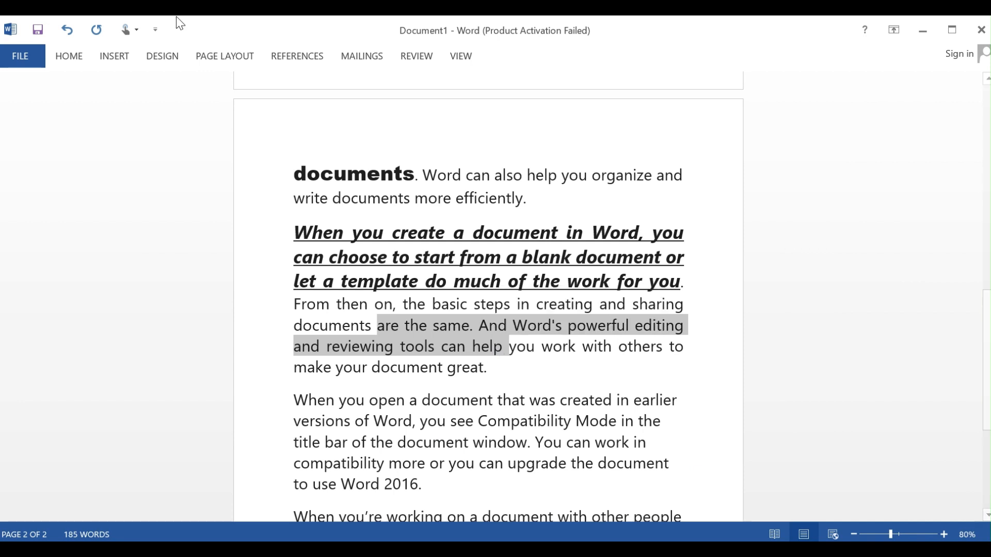
click(154, 58)
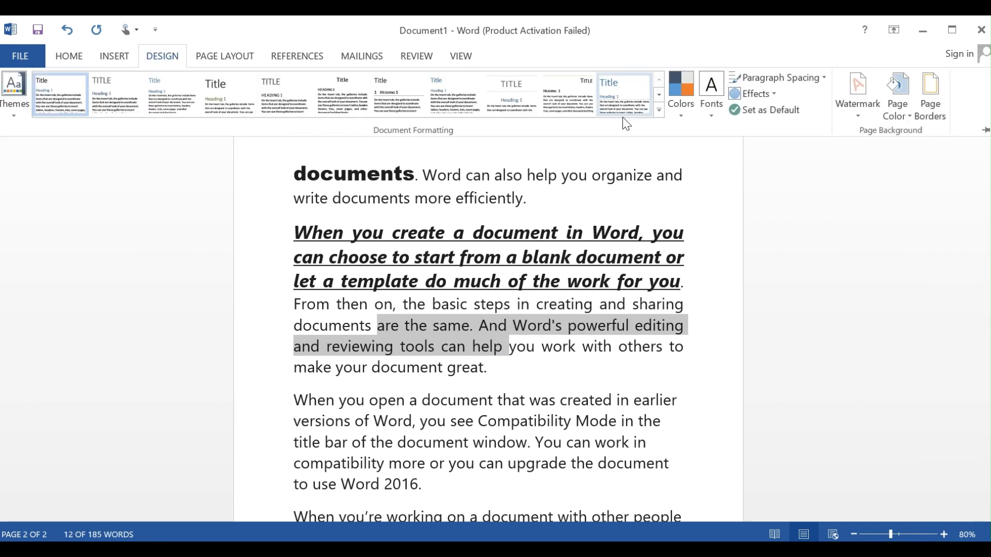
click(679, 113)
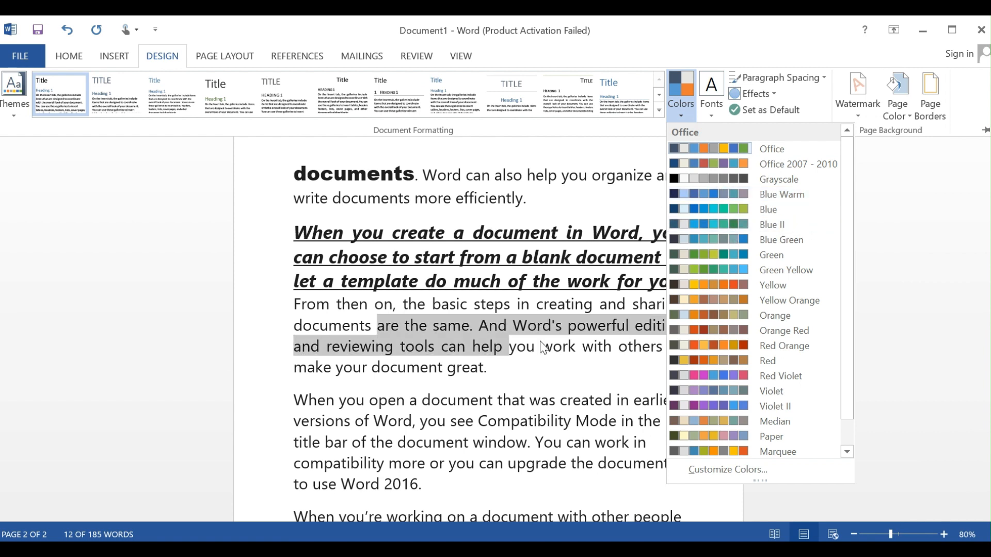
click(554, 370)
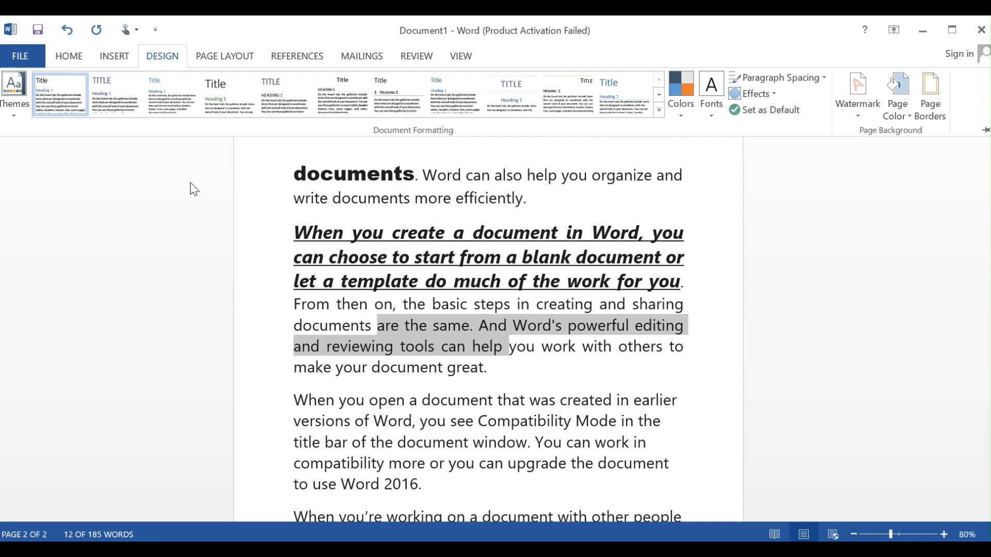
Set the page margins to the Mirrored preset, with 1" top and bottom, 1.25" inside and 1" outside.
click(231, 58)
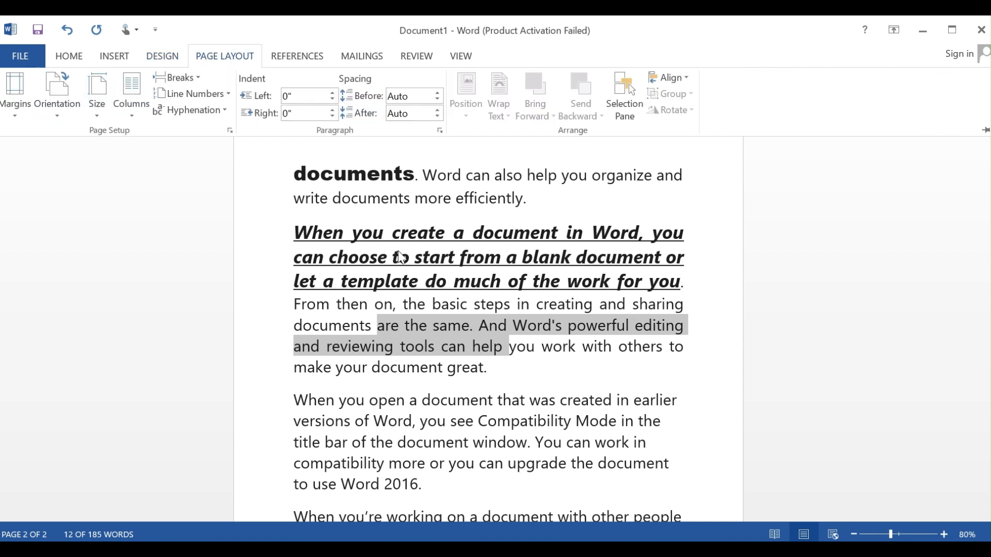
click(393, 195)
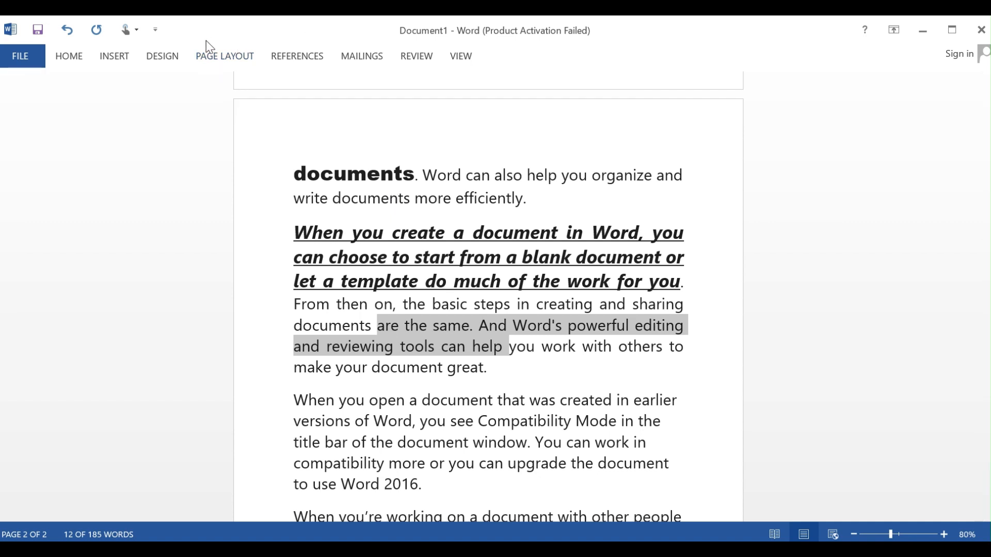
click(224, 58)
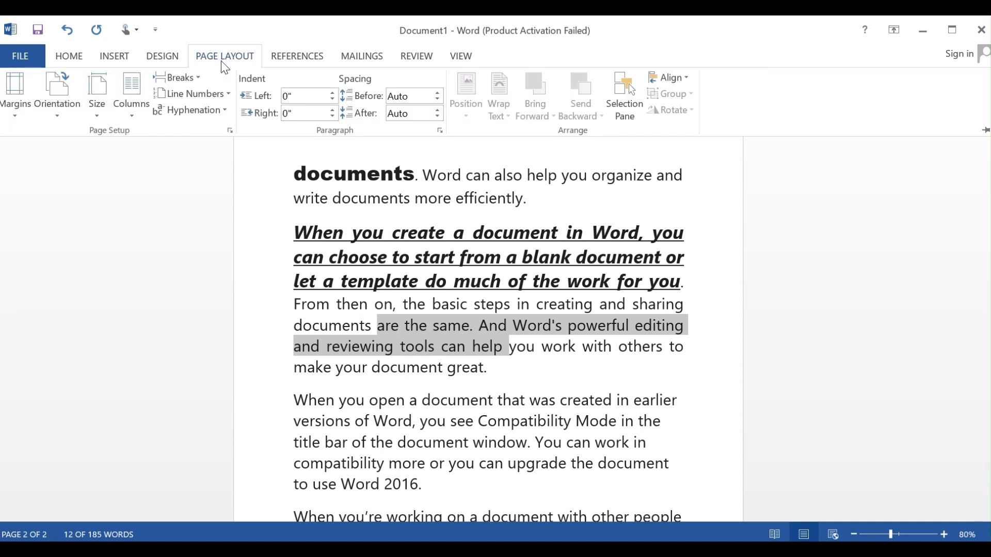
click(18, 116)
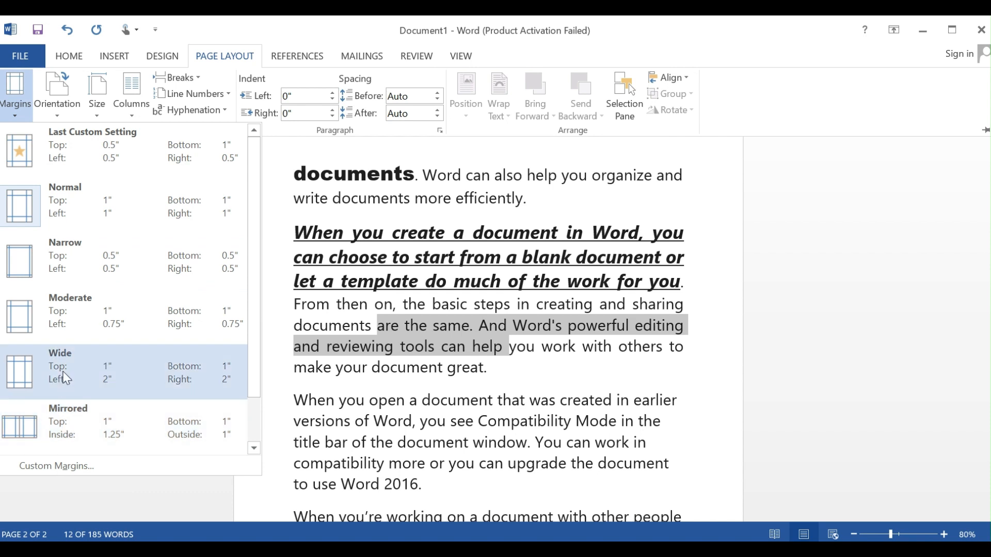
click(61, 421)
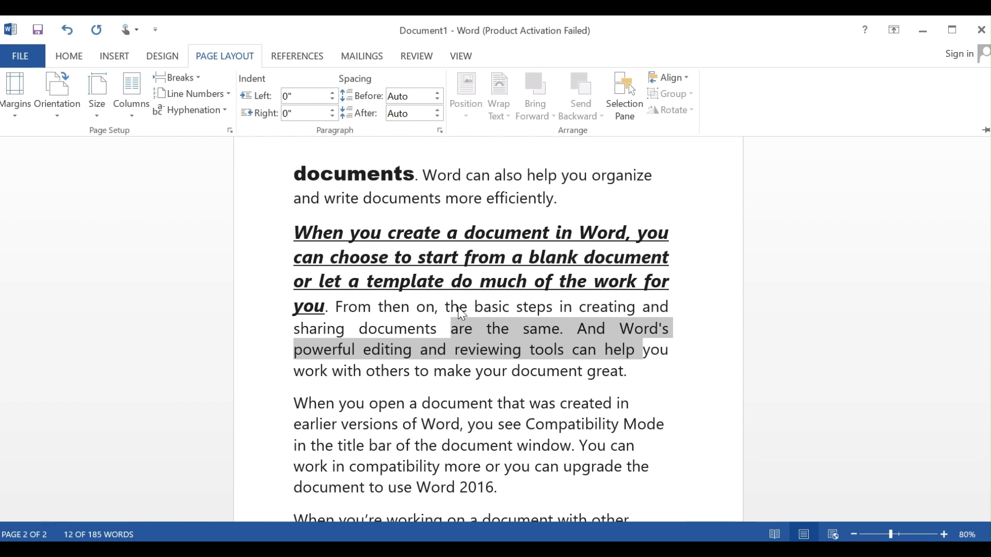
Change the document's page orientation to Landscape and review the rearranged text.
click(56, 99)
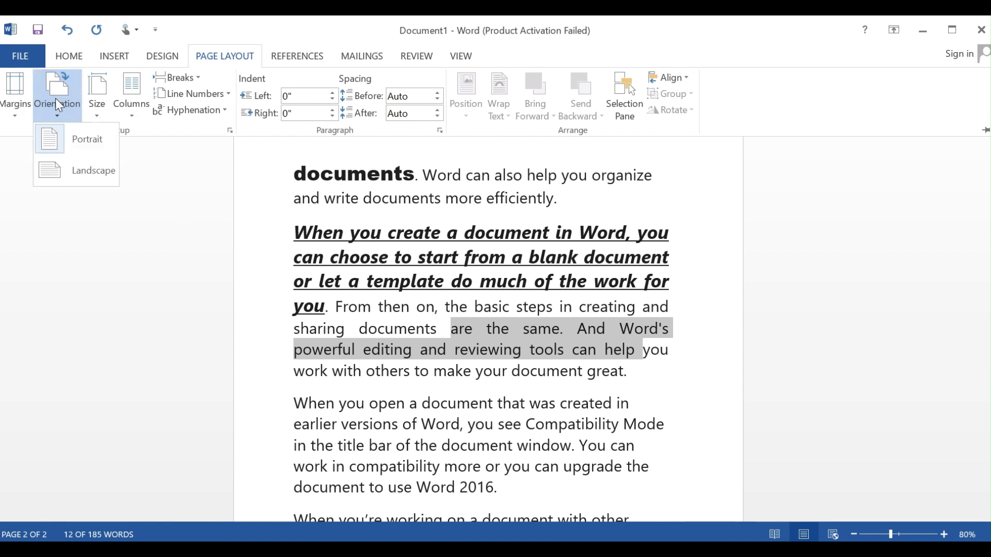
click(64, 170)
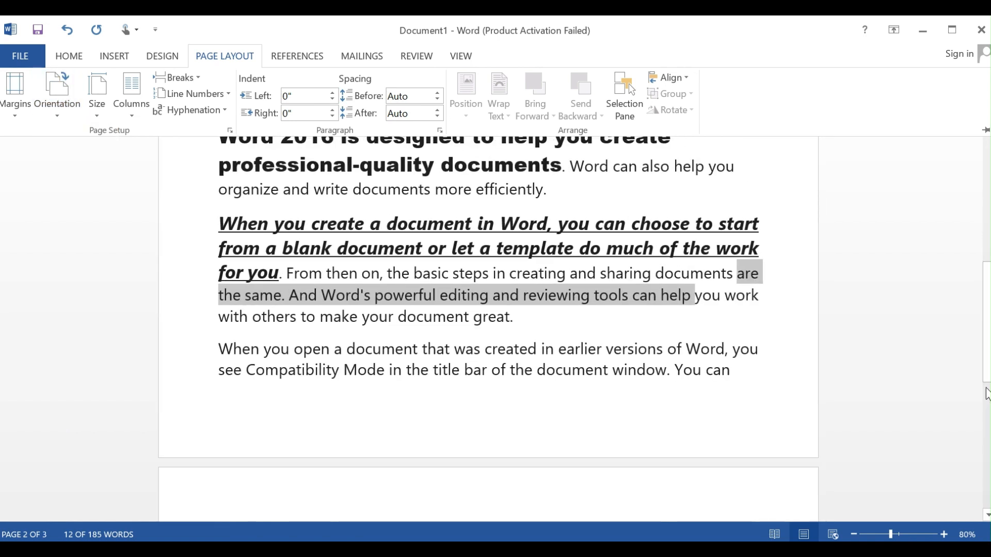
mouse_move(987, 373)
mouse_down()
mouse_move(979, 303)
mouse_move(985, 383)
mouse_move(982, 367)
mouse_up()
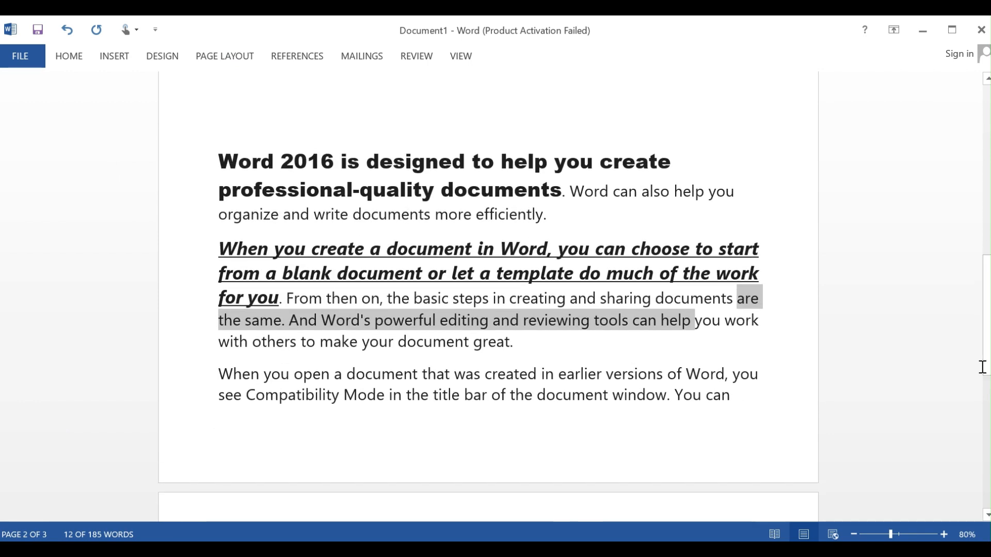